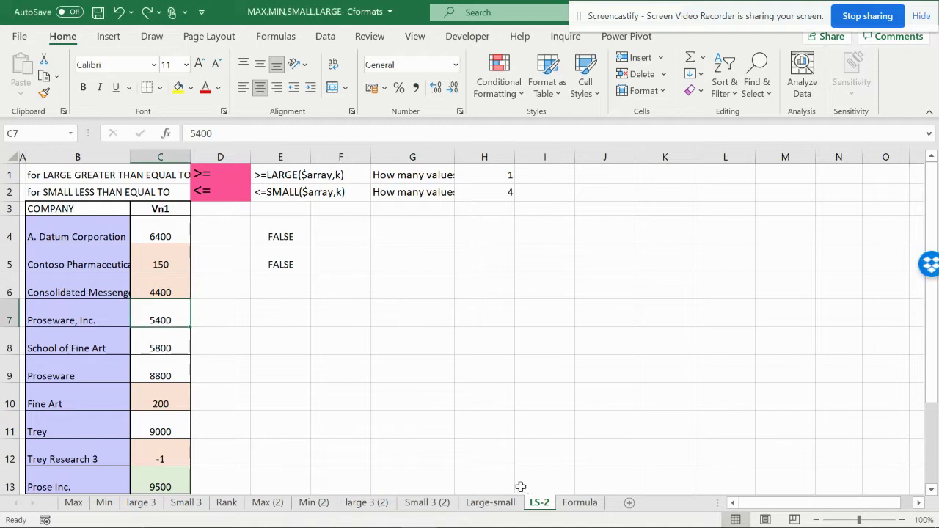
On the Large-small sheet, select C4:H4 and set the largest-values count in H1 to 1
click(490, 503)
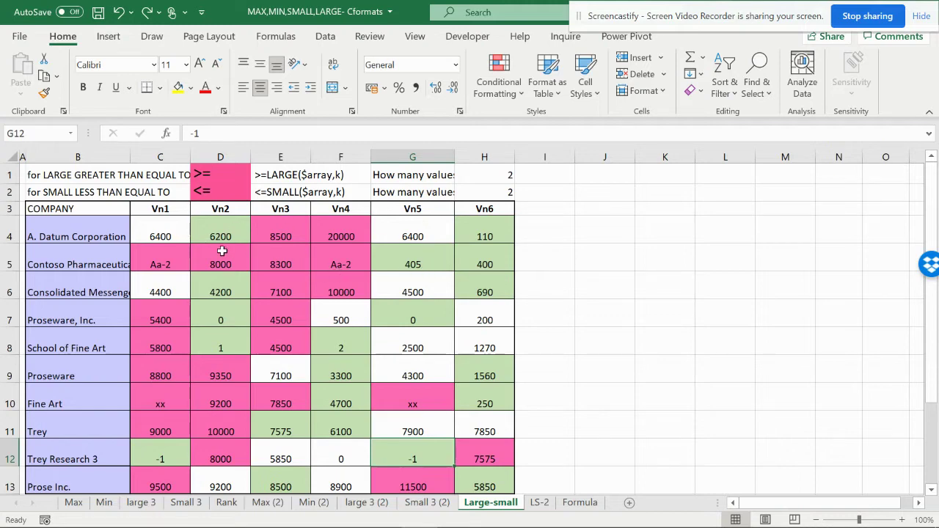
drag(151, 236, 486, 217)
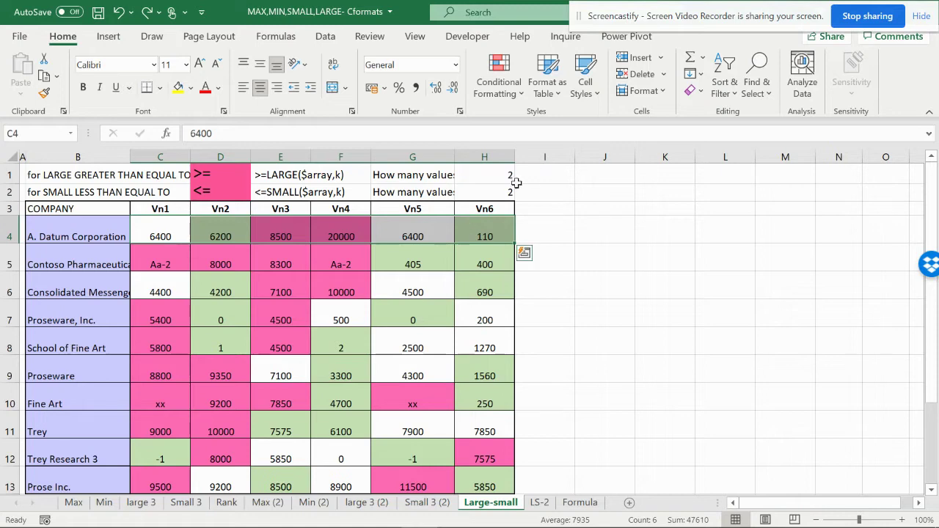
click(512, 176)
click(520, 176)
click(496, 190)
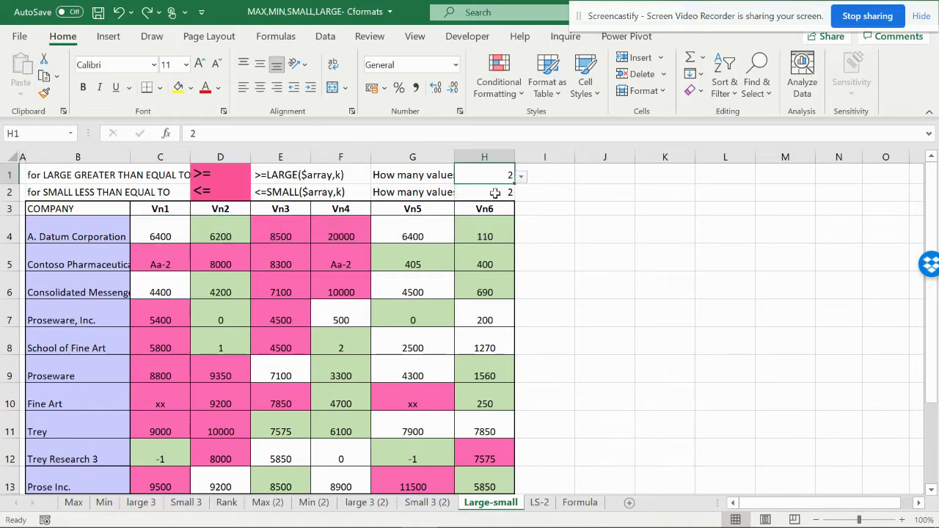
click(520, 179)
click(491, 190)
Set the smallest-values count in H2 to 1, then go to the Formula sheet
click(506, 193)
click(521, 196)
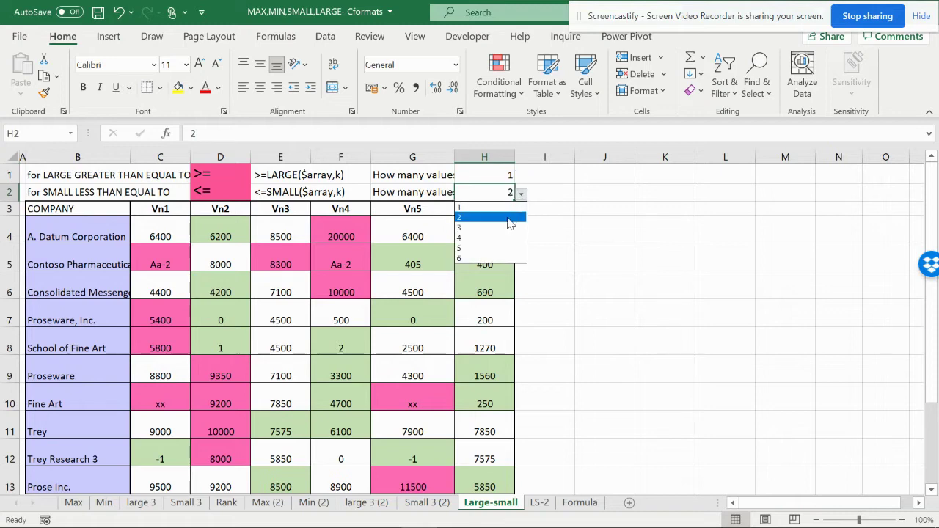
click(506, 207)
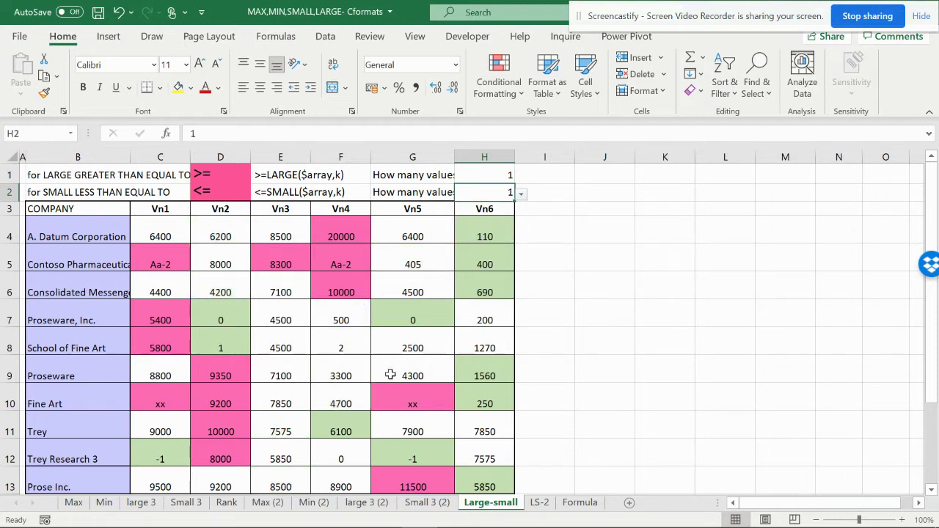
click(541, 504)
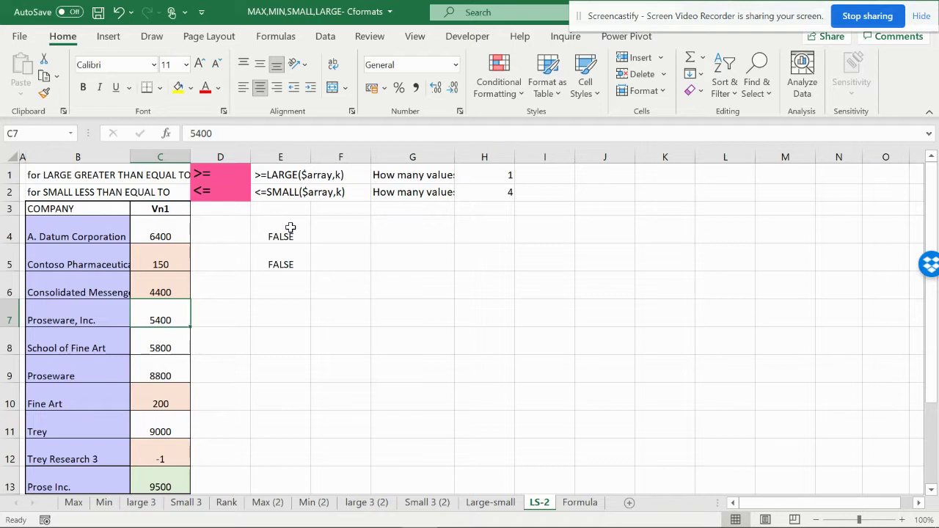
click(580, 501)
Read the row-wise LARGE and SMALL formulas in C2 and C3, then return to LS-2
click(151, 248)
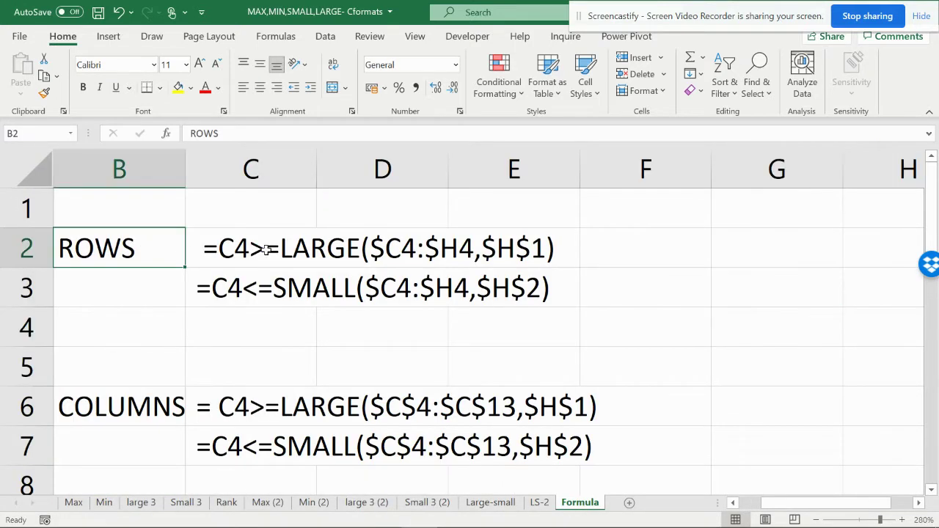
click(267, 249)
click(263, 294)
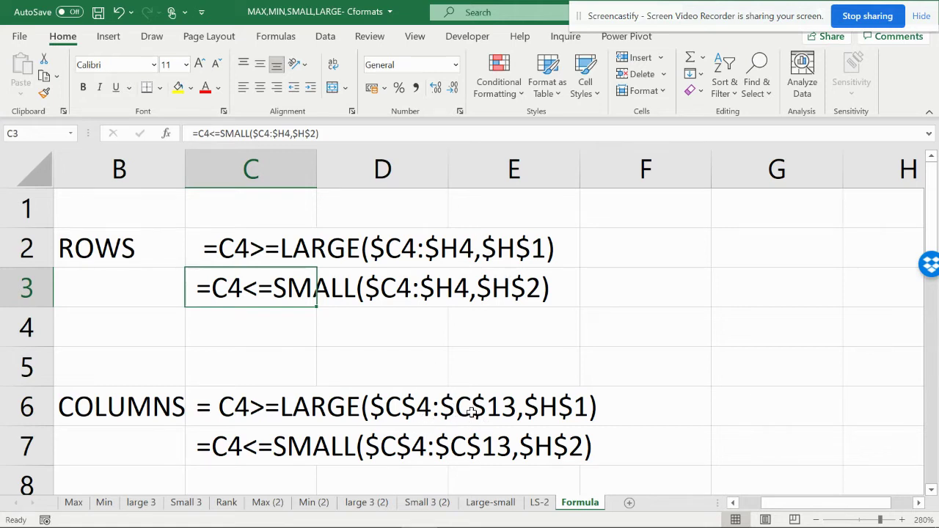
click(539, 503)
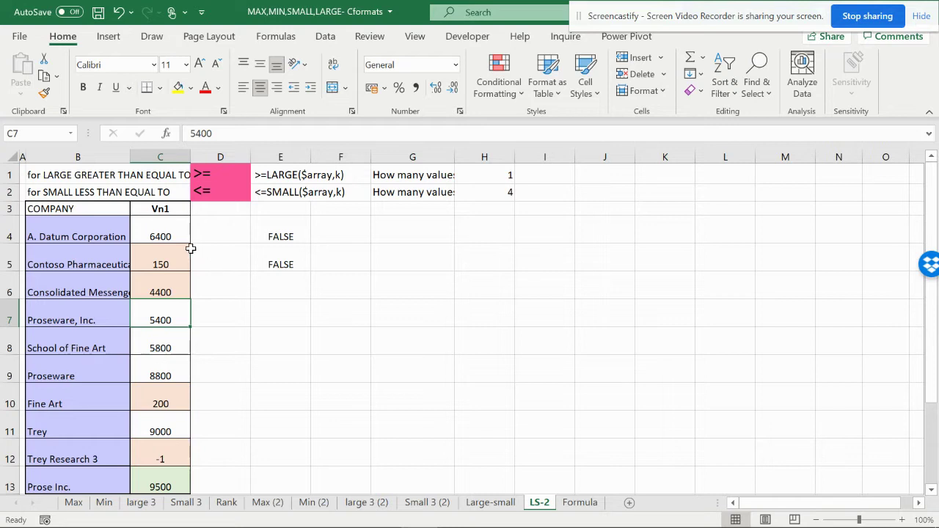
Check the LARGE and SMALL test formulas, then apply Clear All to E4:E5
click(217, 257)
click(277, 236)
click(289, 264)
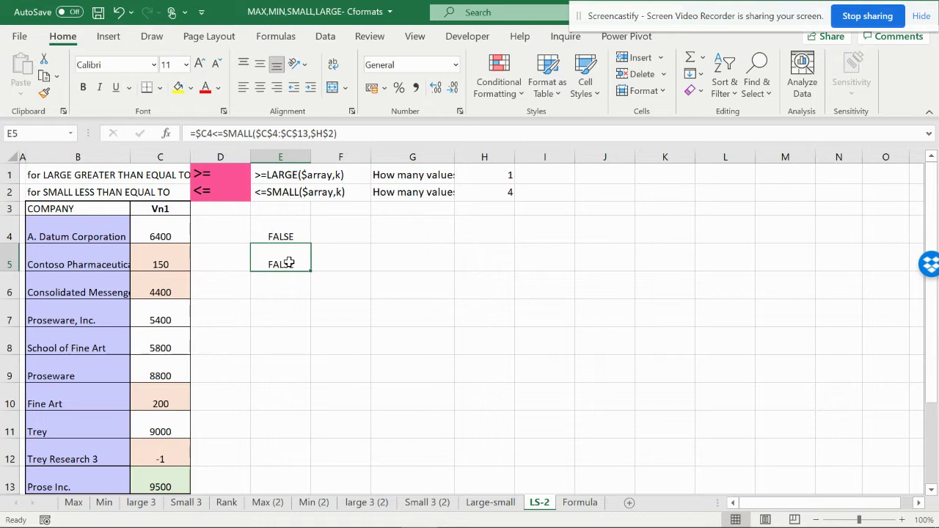
drag(294, 234, 292, 251)
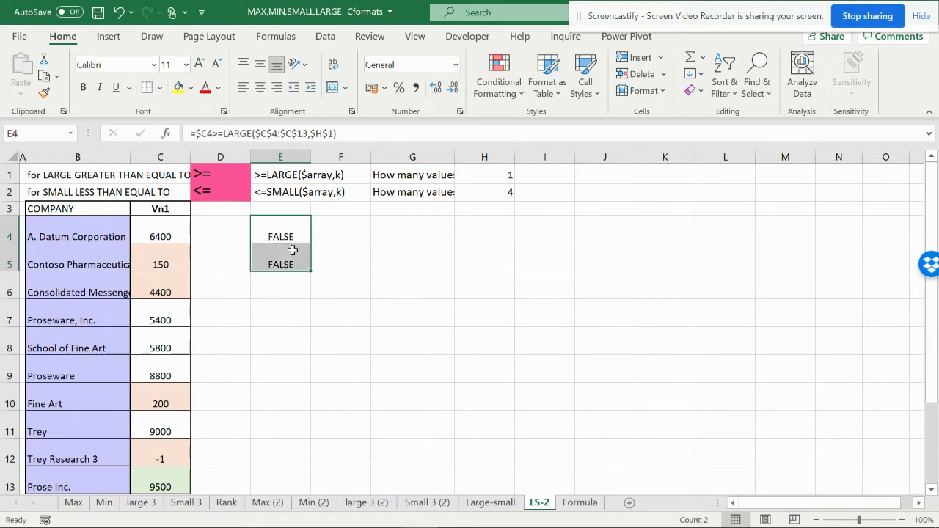
click(693, 90)
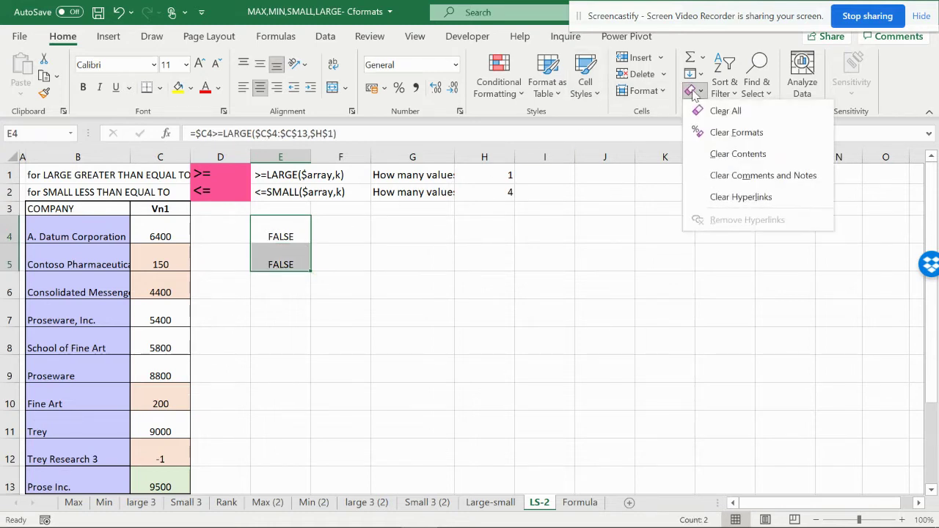
click(715, 111)
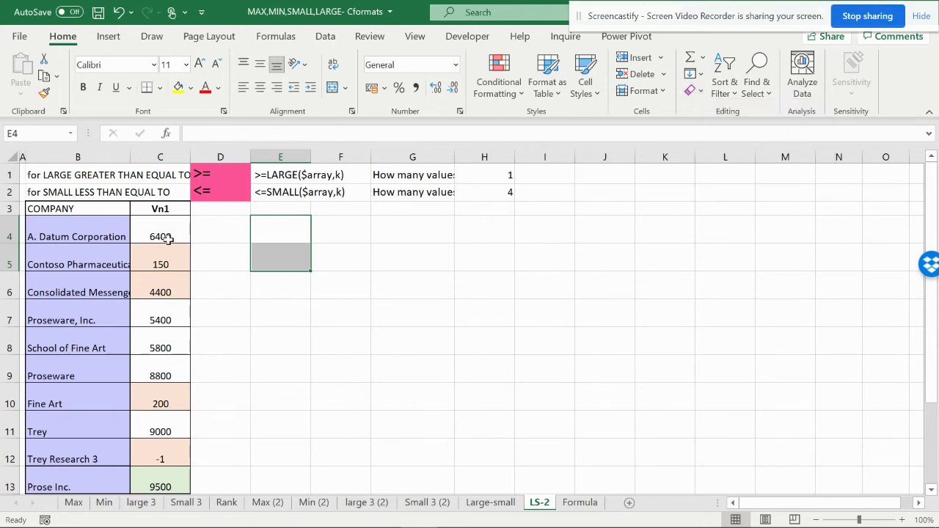
click(167, 237)
Delete the green LARGE-based rule in the Conditional Formatting Rules Manager and apply
click(504, 82)
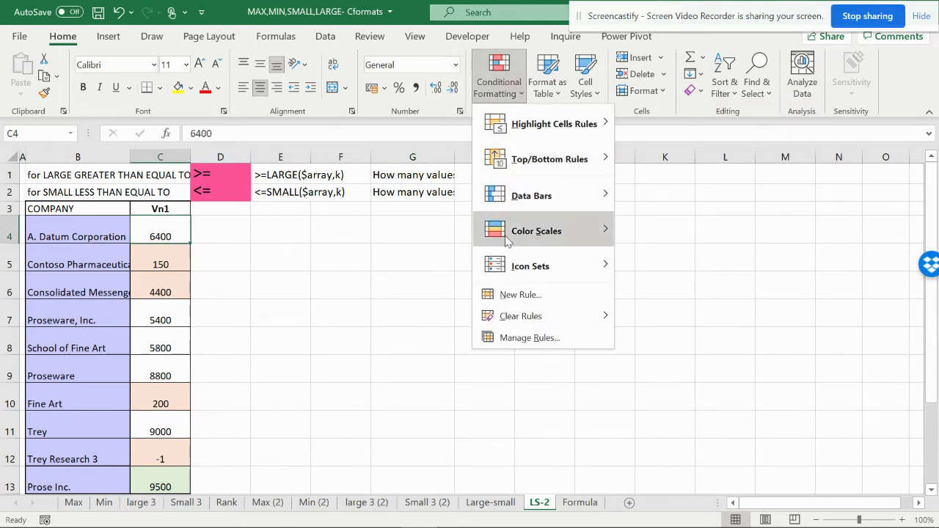
mouse_move(537, 316)
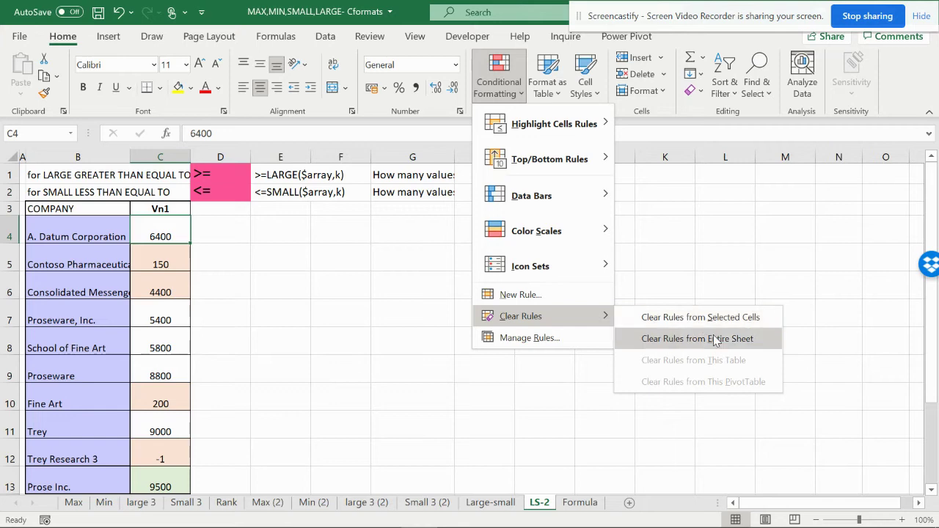
click(541, 339)
click(543, 124)
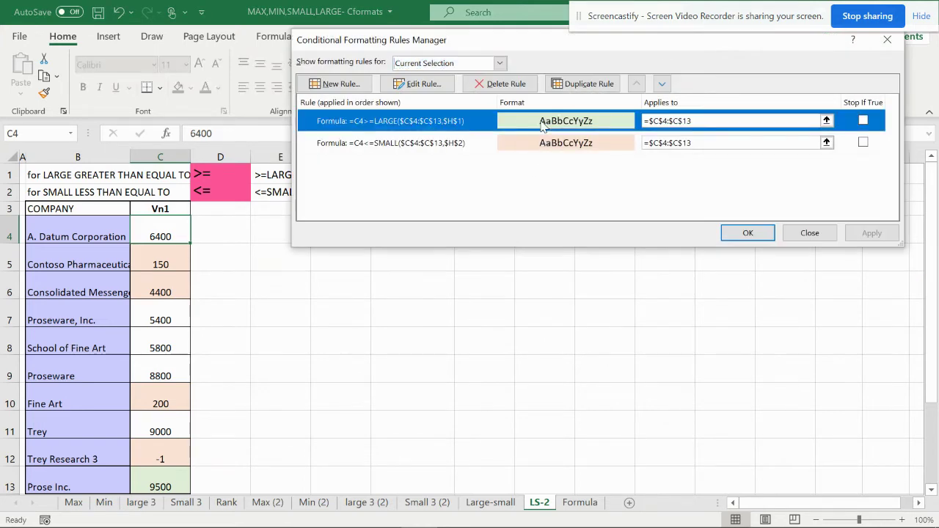
click(503, 84)
click(870, 232)
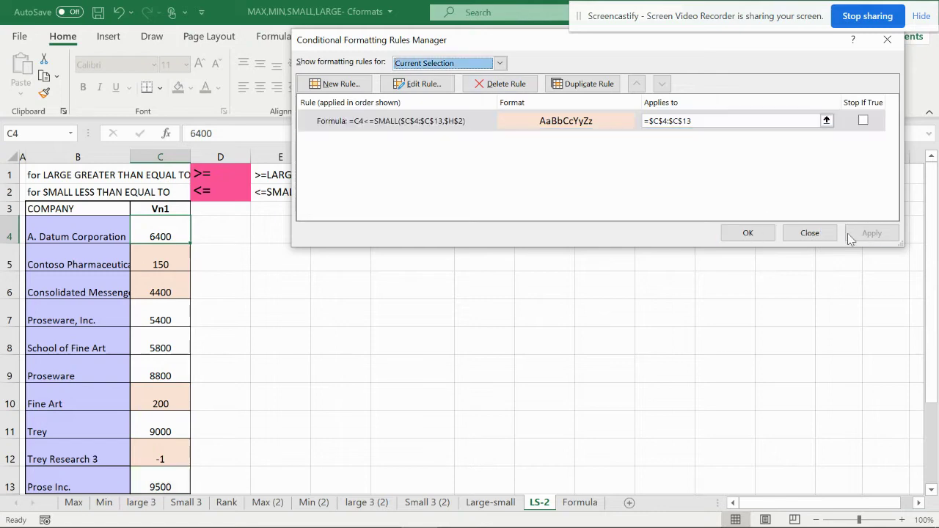
click(747, 232)
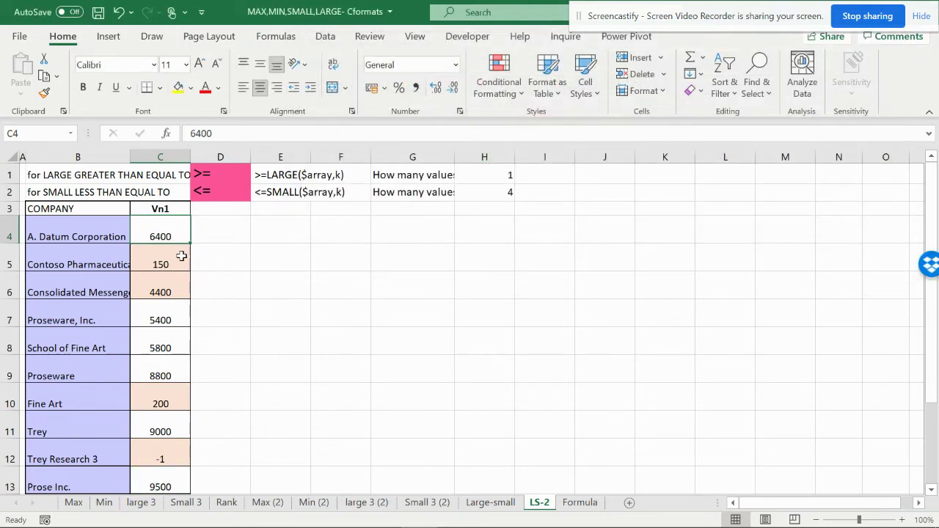
Clear the remaining conditional formatting rules from the entire sheet
click(498, 73)
mouse_move(603, 315)
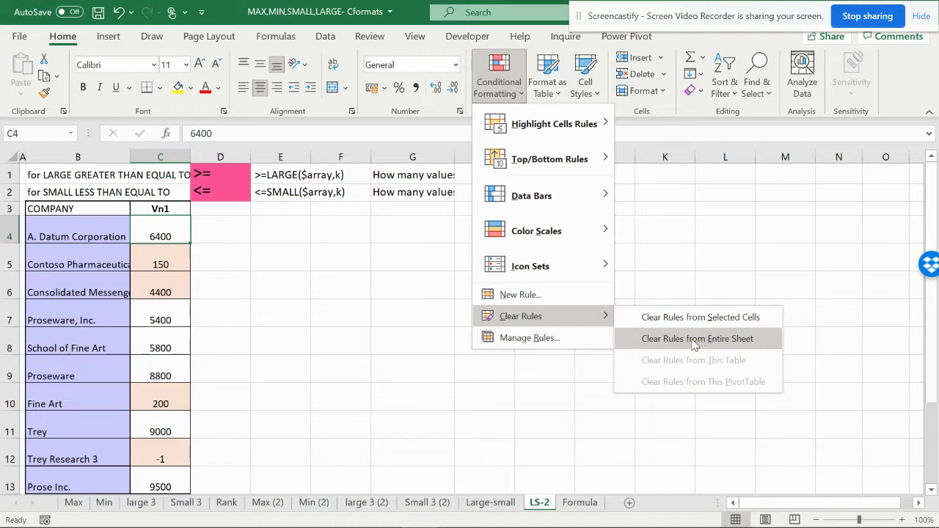
click(549, 337)
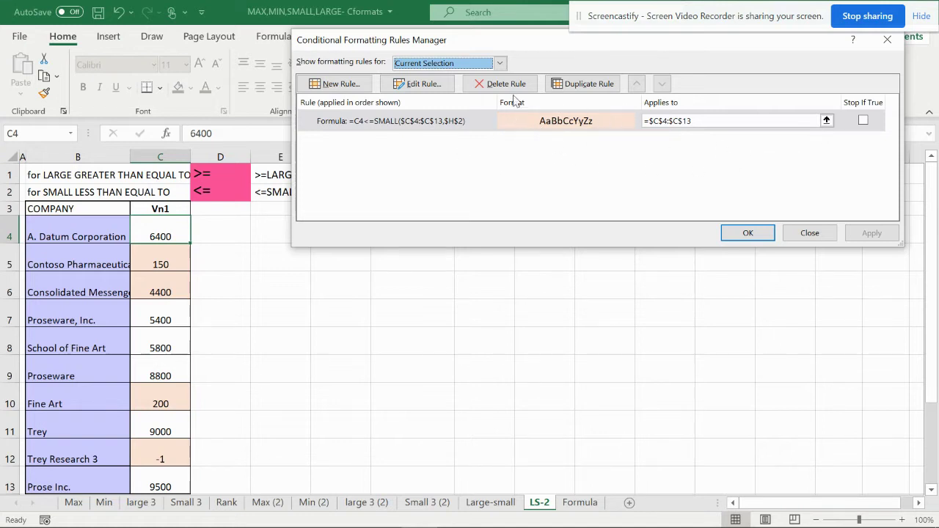
click(810, 232)
click(487, 88)
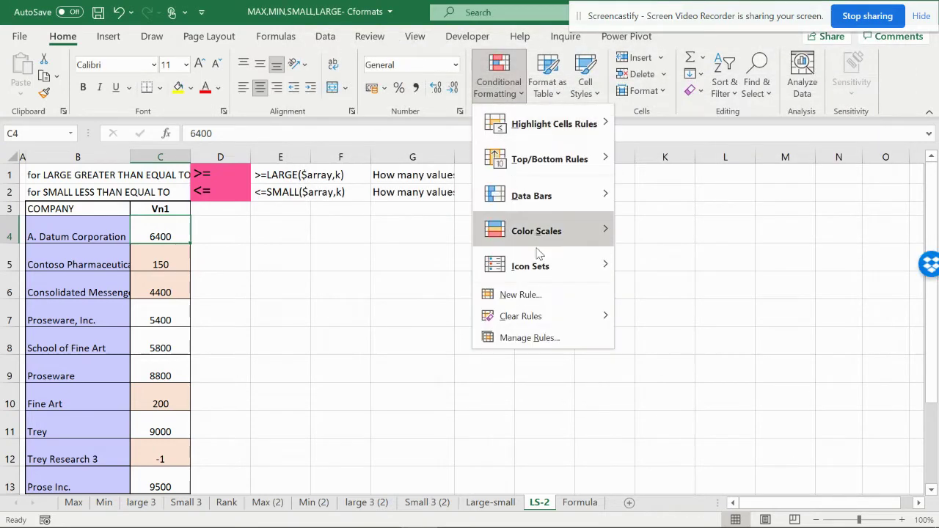
mouse_move(536, 320)
click(681, 340)
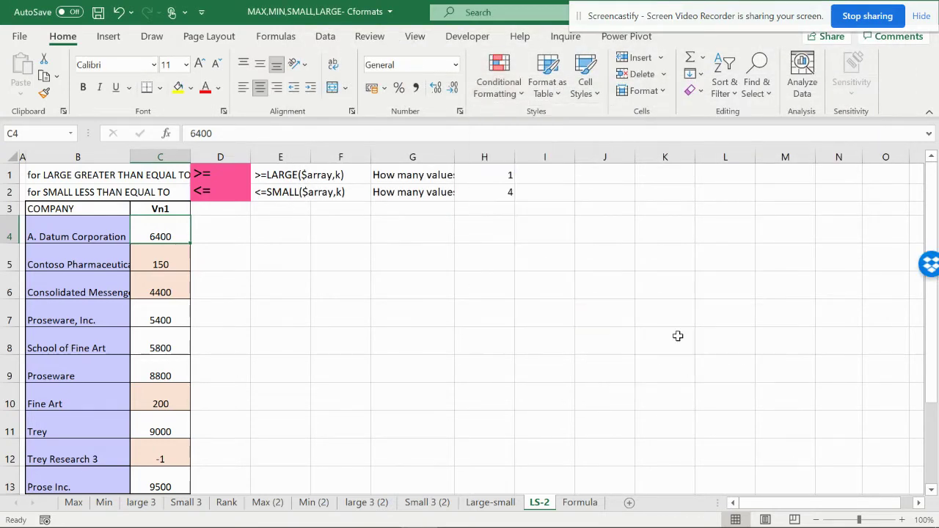
click(297, 175)
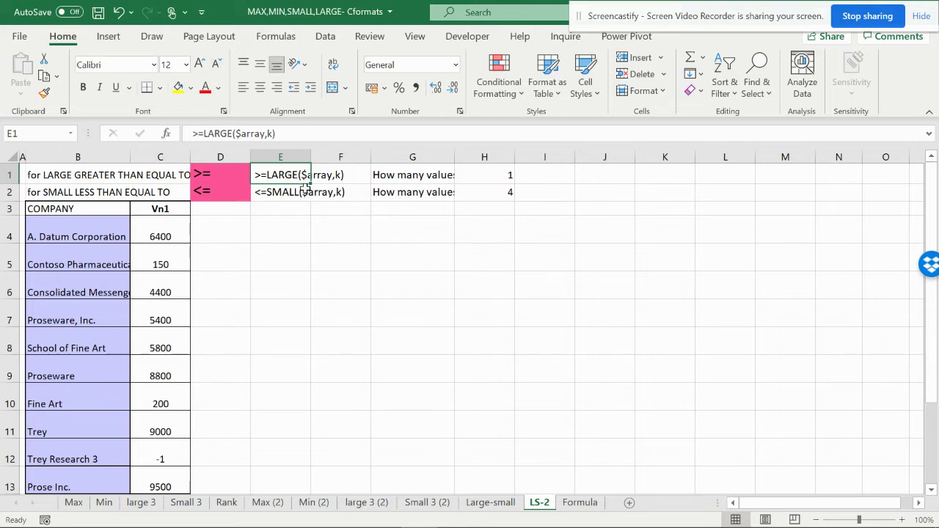
Start D4's formula as =LARGE( with the Vn1 values as its array
click(210, 172)
key(F4)
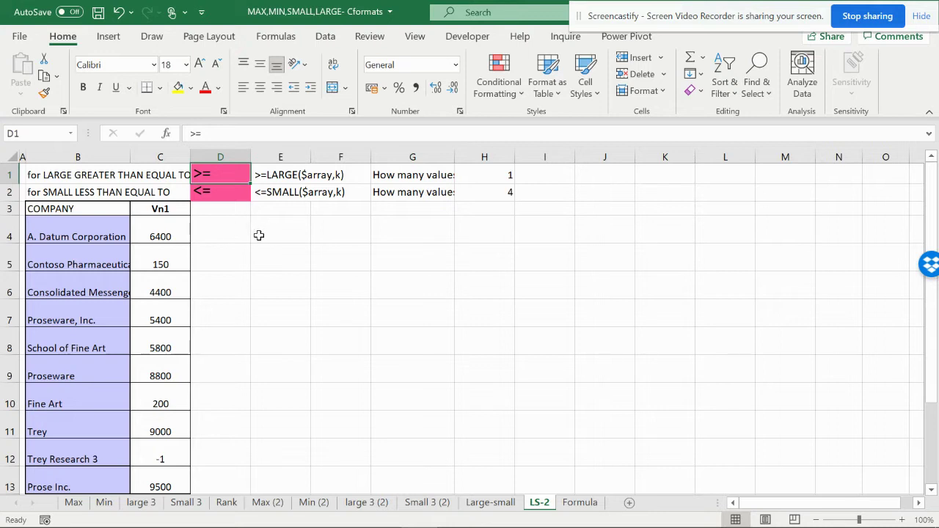
click(222, 235)
text(=)
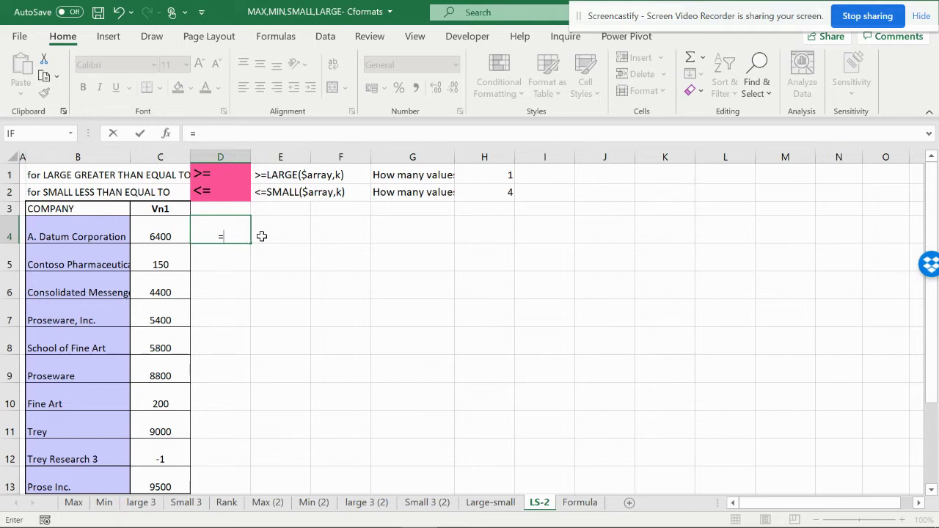
click(161, 242)
key(Escape)
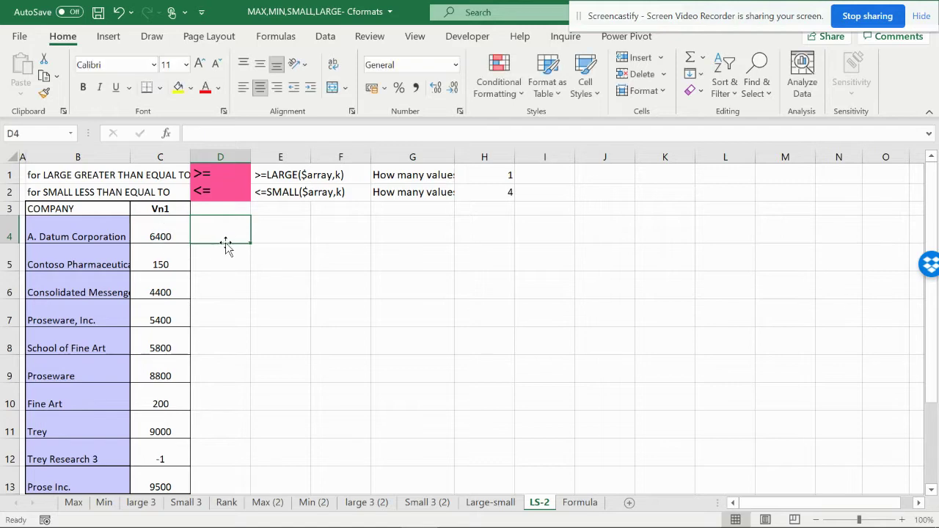
text(=)
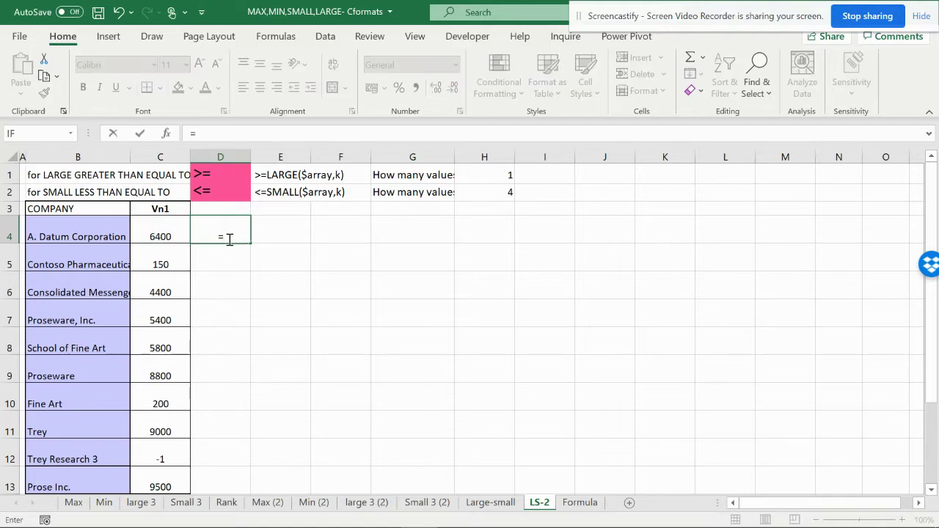
text(LAA)
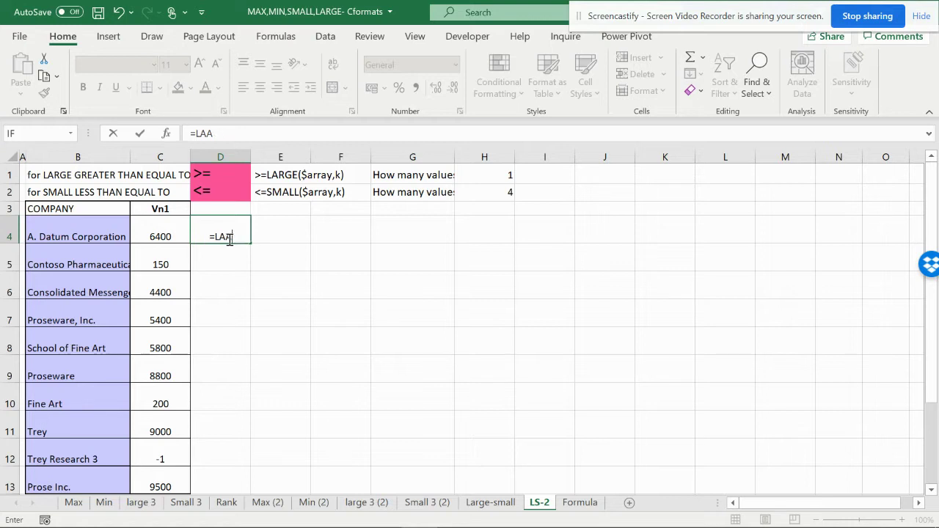
key(BackSpace)
text(RGE)
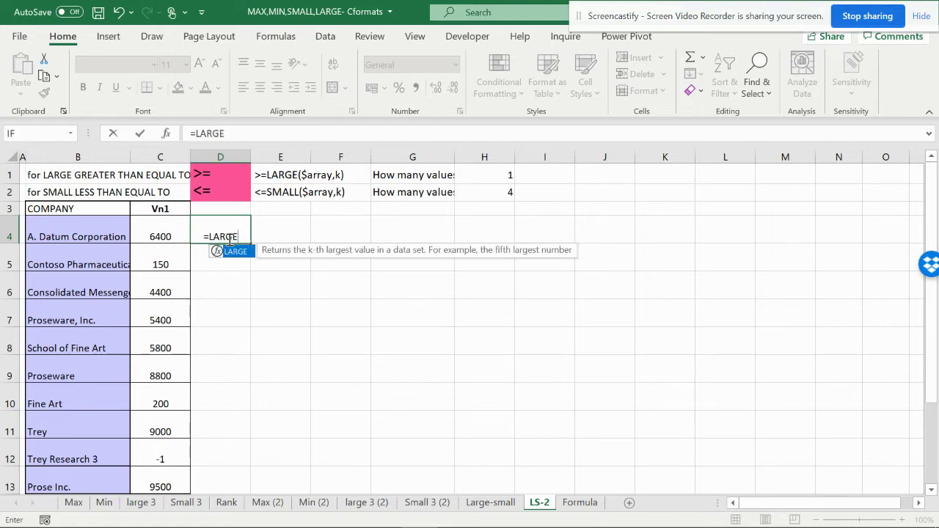
text(()
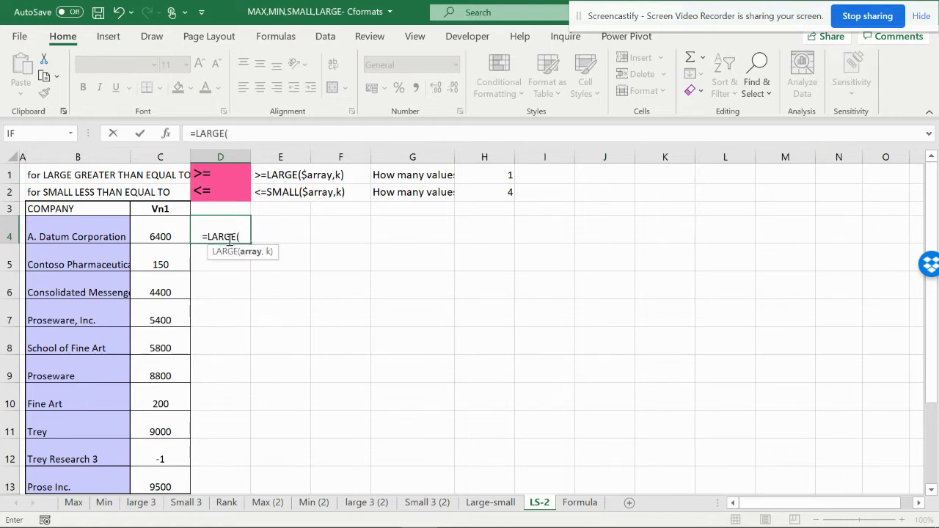
drag(168, 233, 163, 480)
Lock the array as $C$4:$C$13 and add H1 as the k argument
click(238, 134)
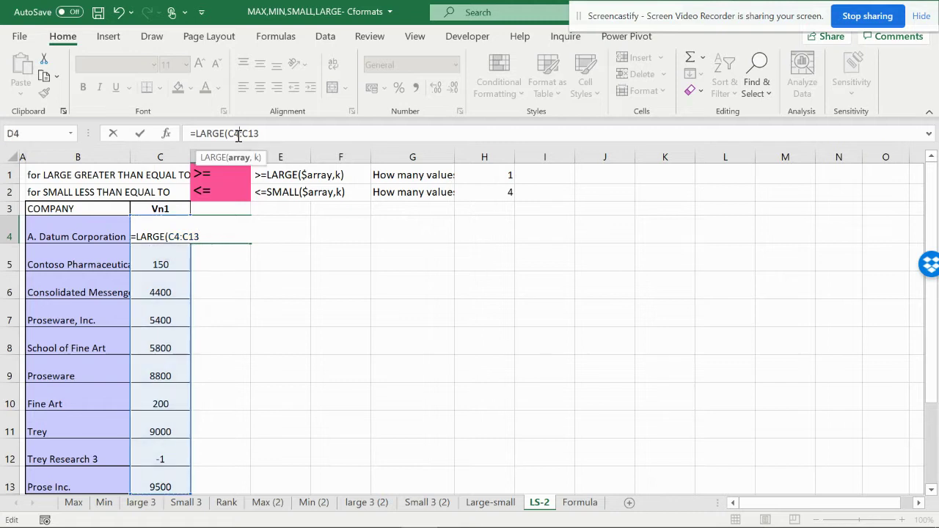
key(F4)
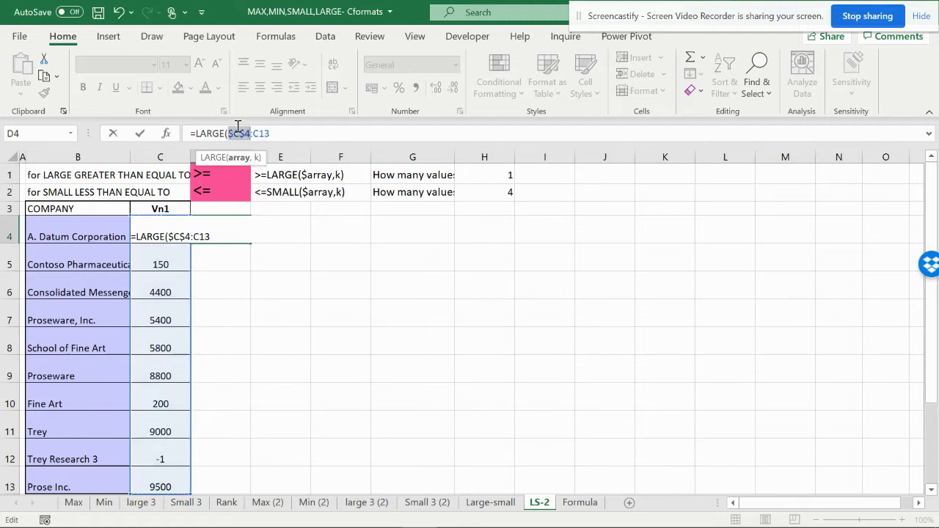
click(270, 132)
key(F4)
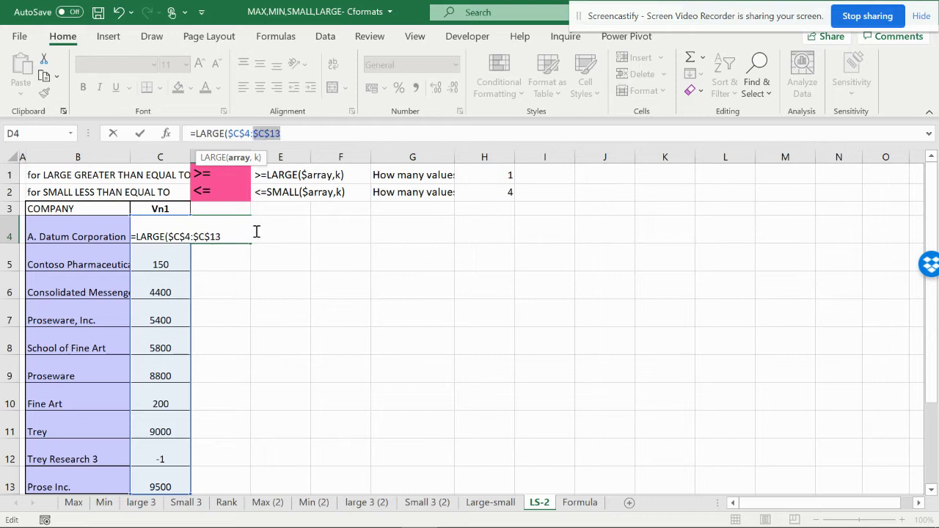
click(233, 242)
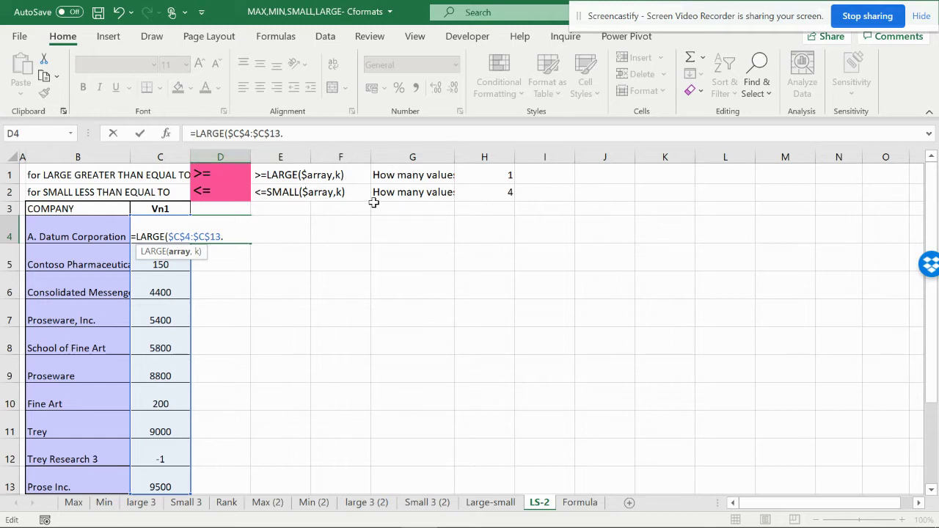
click(492, 179)
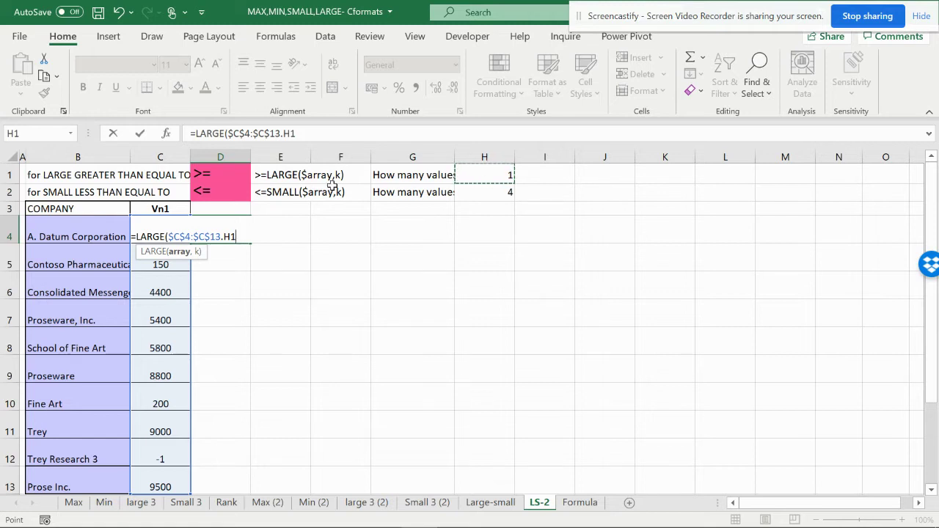
Fix the separator and commit =LARGE($C$4:$C$13,$H$1) in D4, returning 9500
click(286, 134)
key(BackSpace)
text(,)
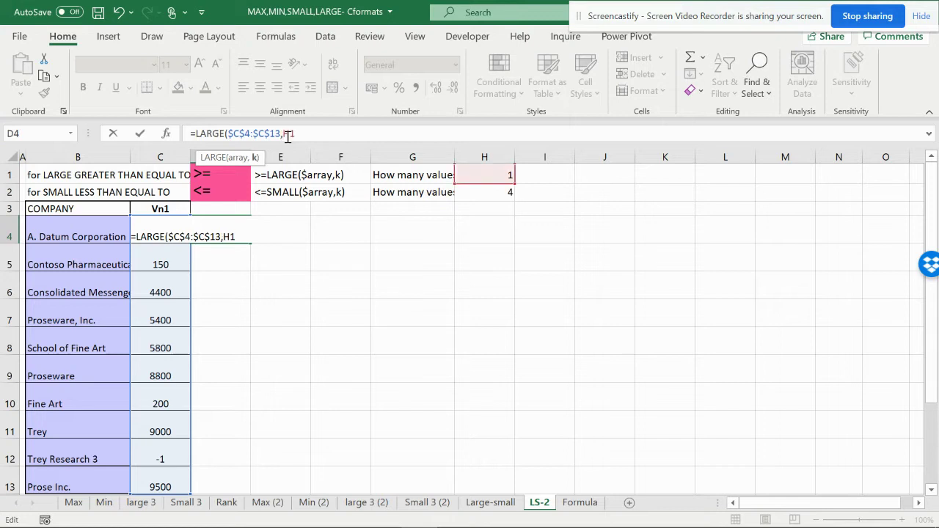
key(F4)
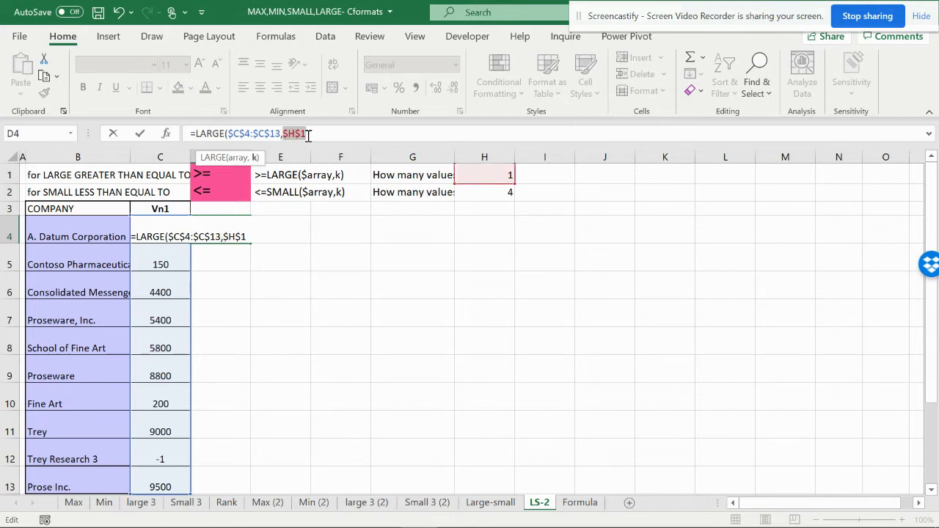
key(BackSpace)
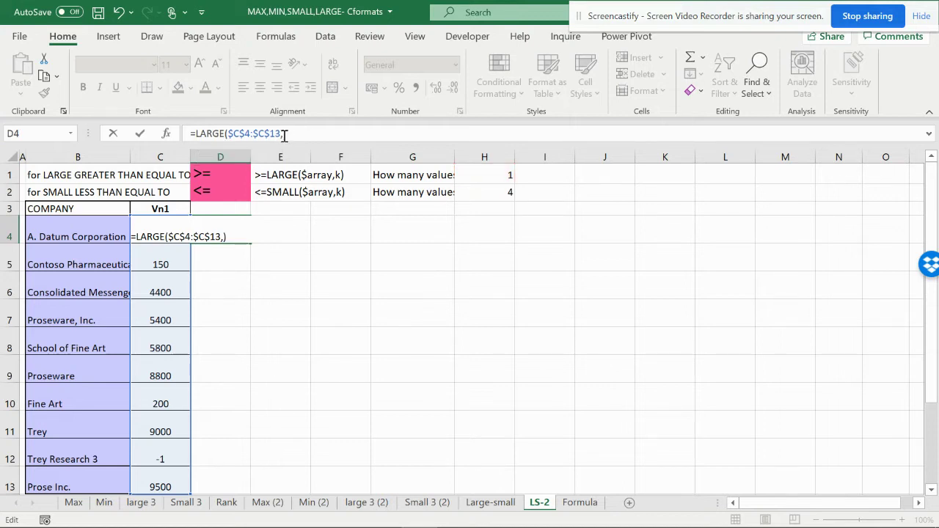
click(497, 173)
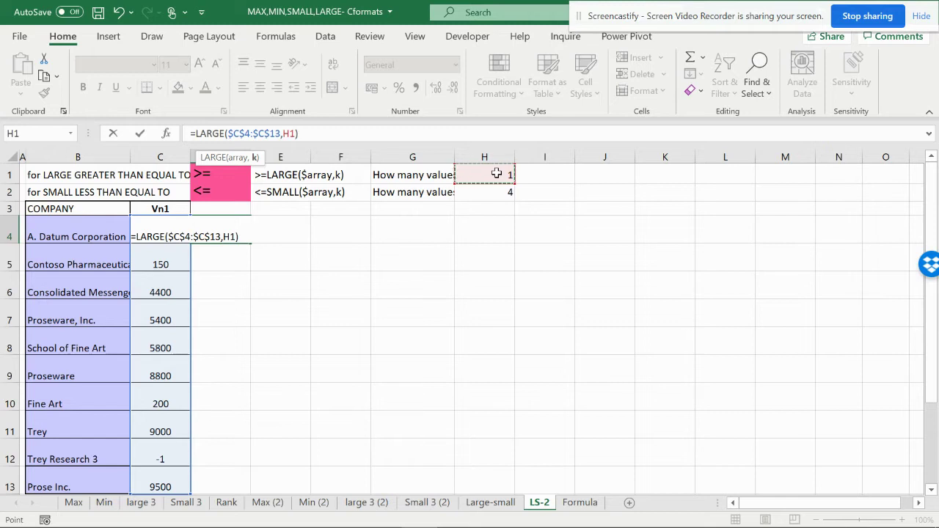
key(Return)
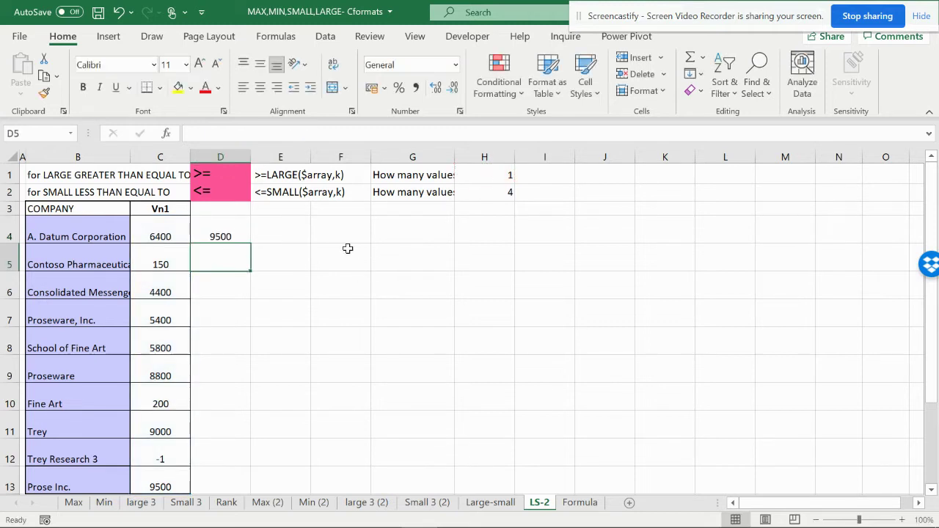
Begin the =SMALL( formula in D5
click(219, 233)
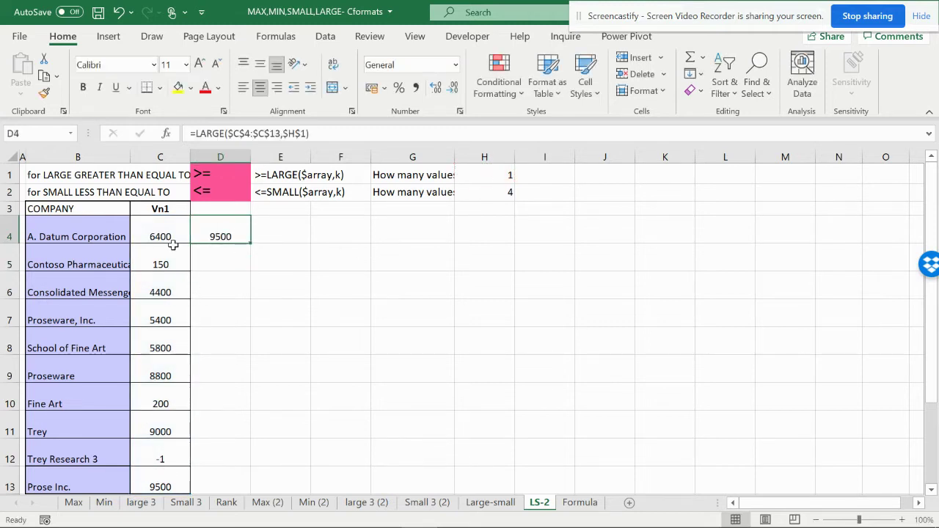
click(233, 259)
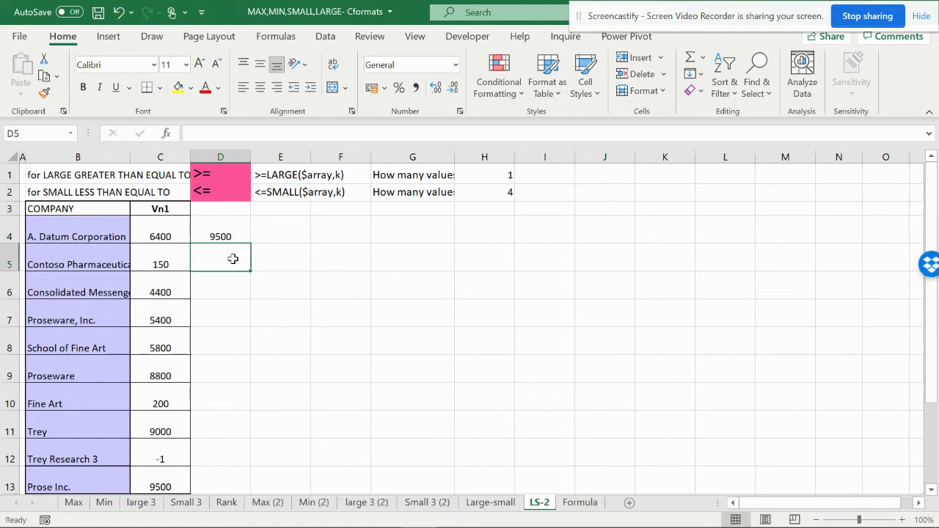
text(=)
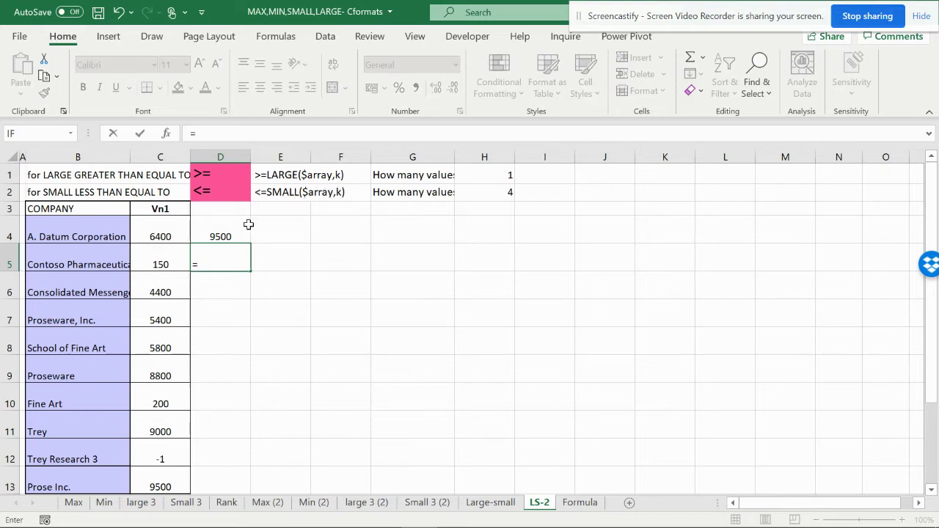
text(SMALL)
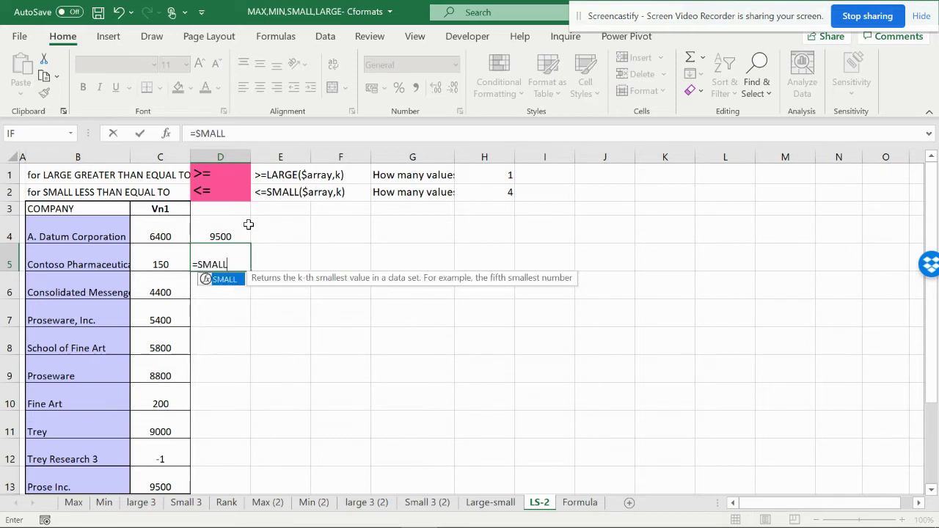
text(()
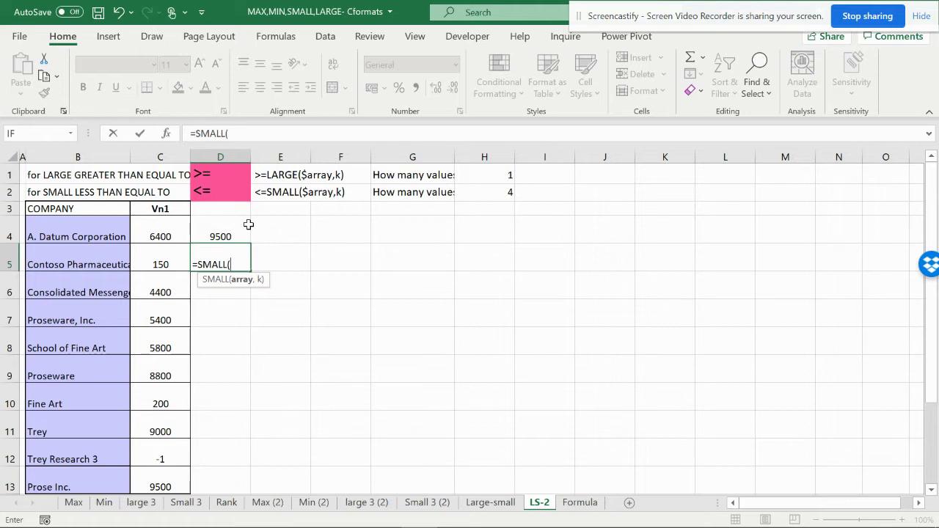
Complete D5 as =SMALL($C$4:$C$13,$H$2), returning 4400
click(167, 230)
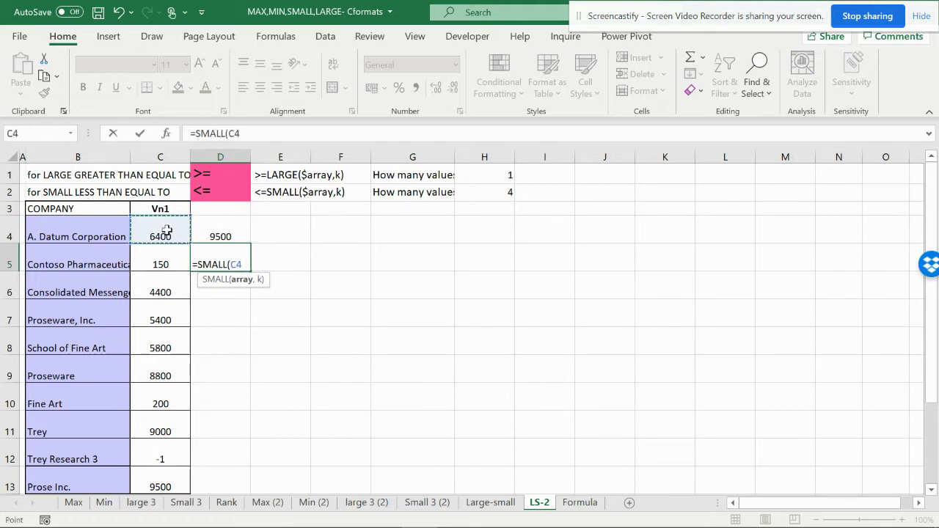
key(F4)
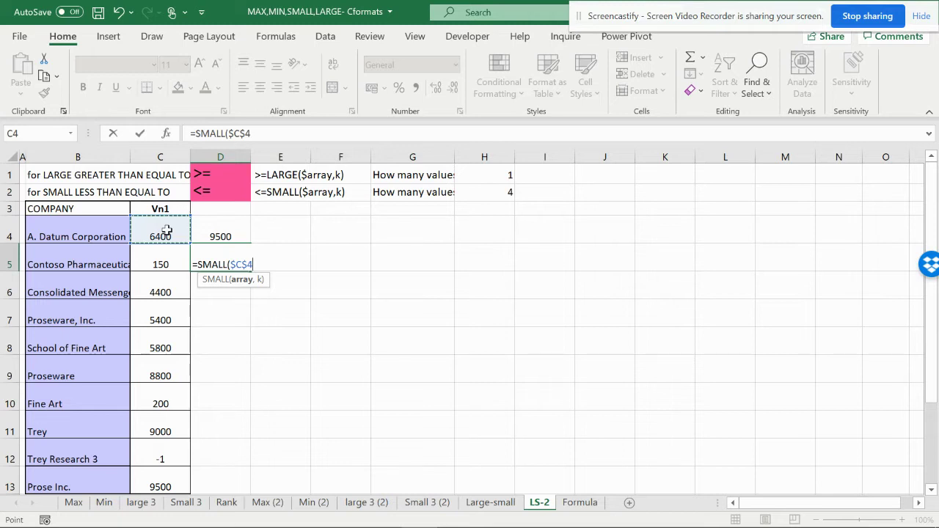
drag(167, 230, 162, 479)
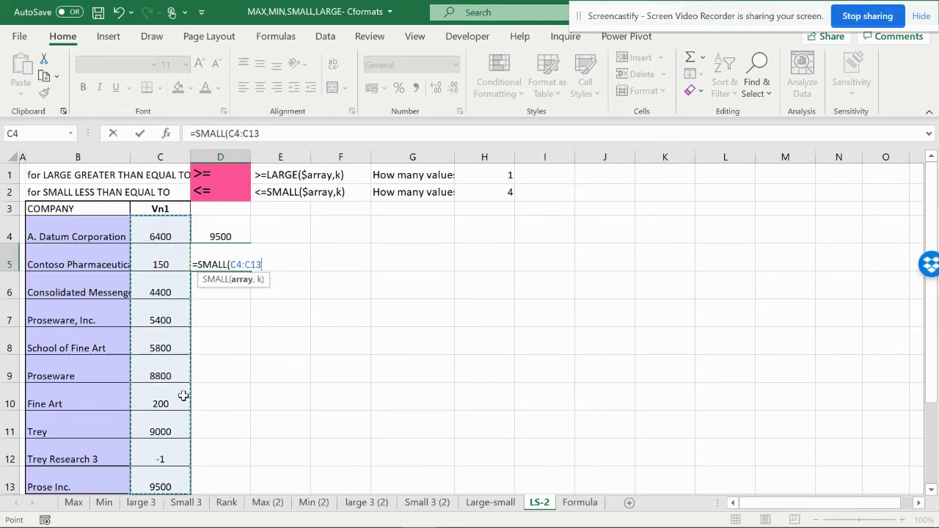
key(F4)
text(,)
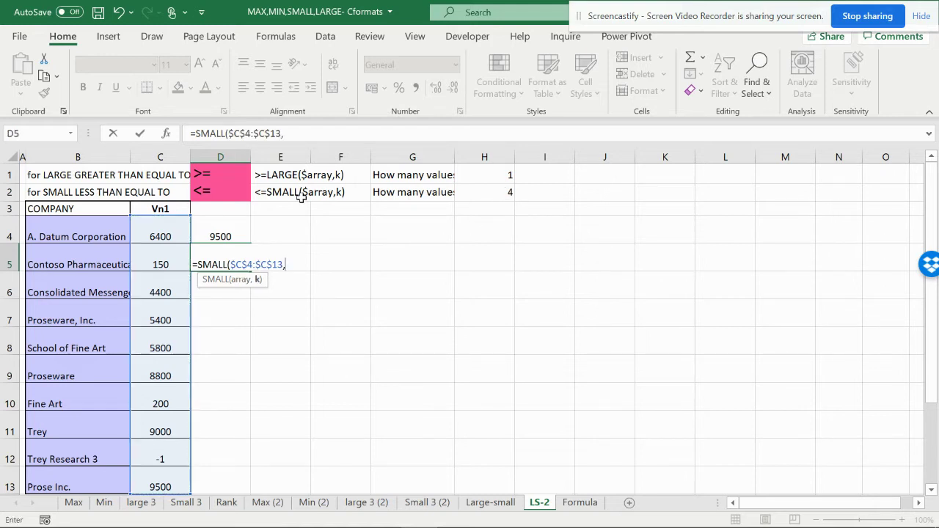
click(508, 191)
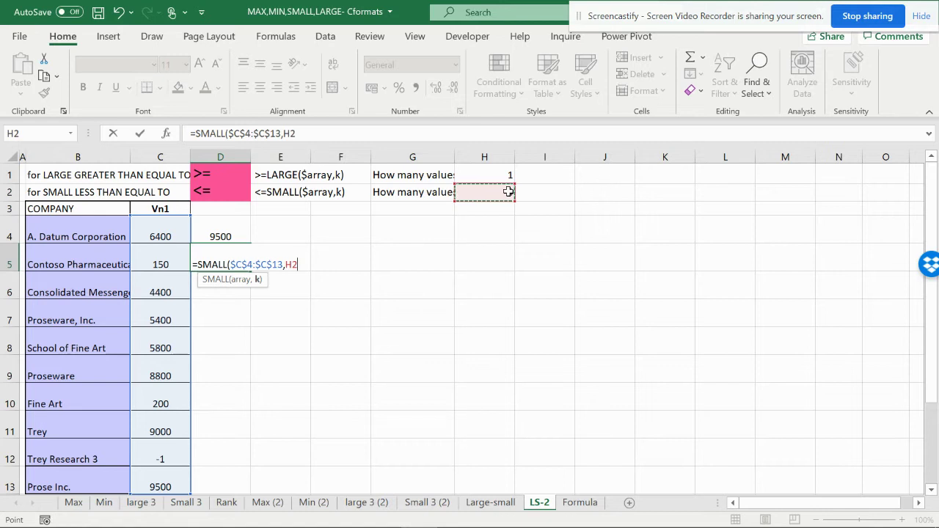
key(F4)
text())
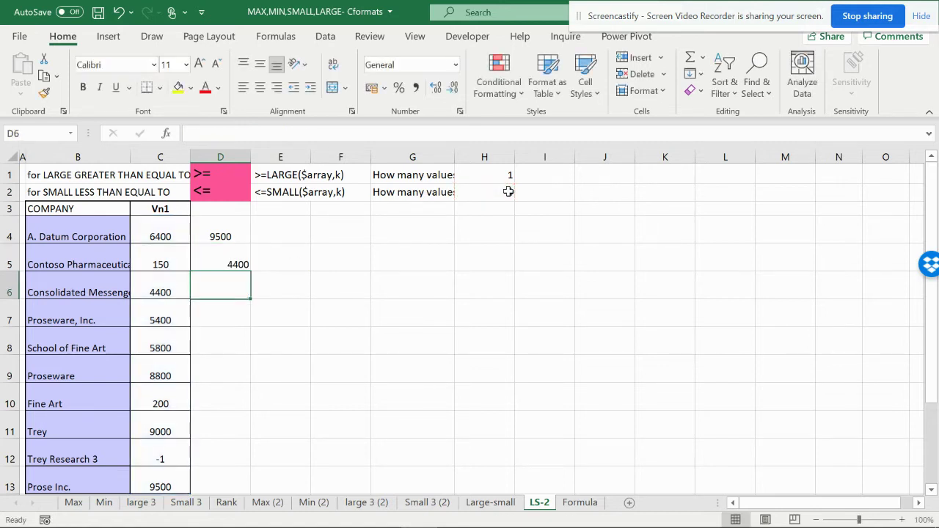
click(221, 236)
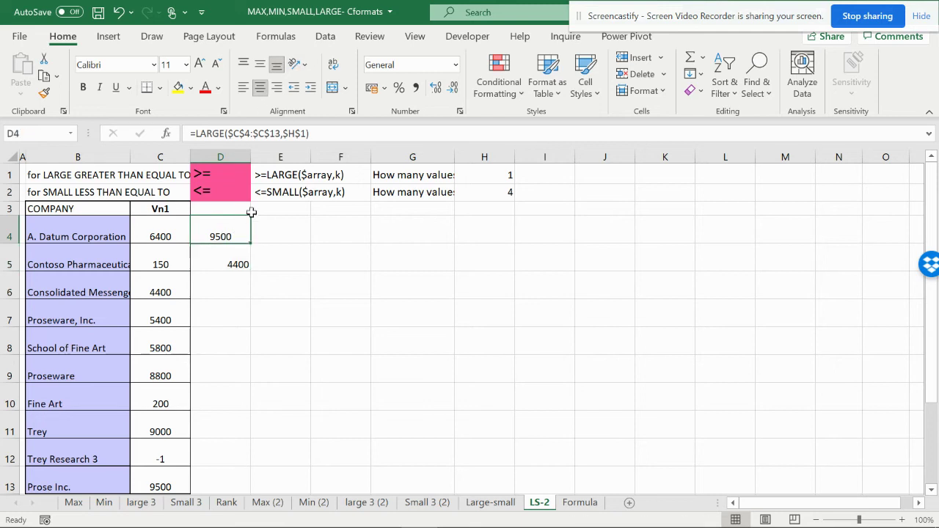
Turn D4 into the test =C4>=LARGE($C$4:$C$13,$H$1)
drag(232, 230, 235, 263)
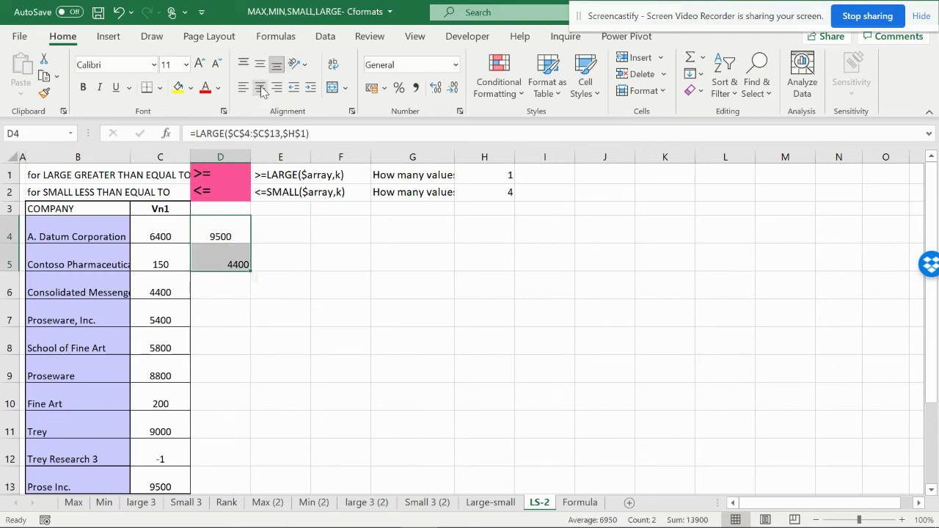
click(234, 237)
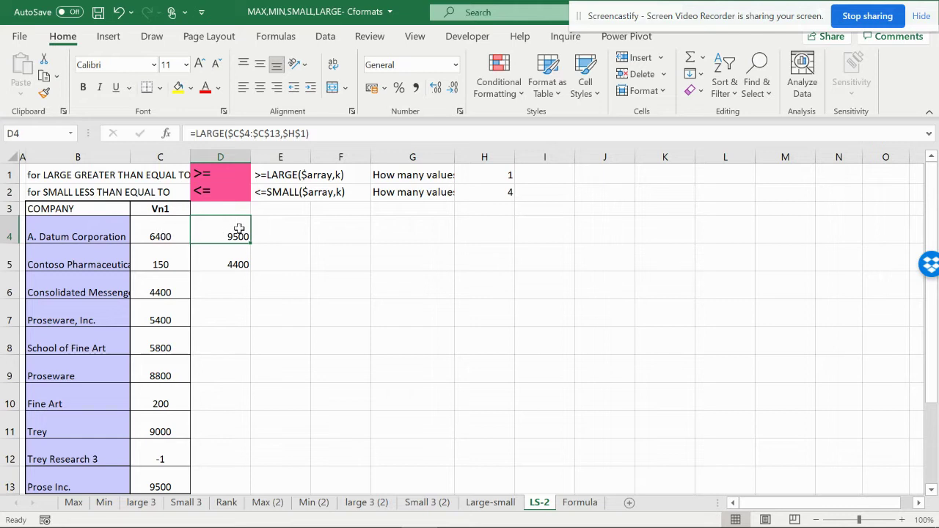
click(190, 136)
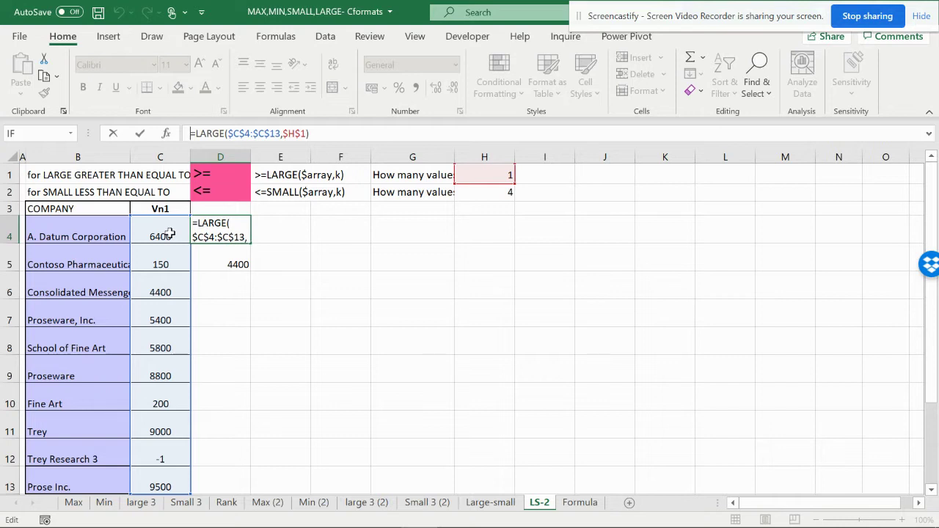
text(=)
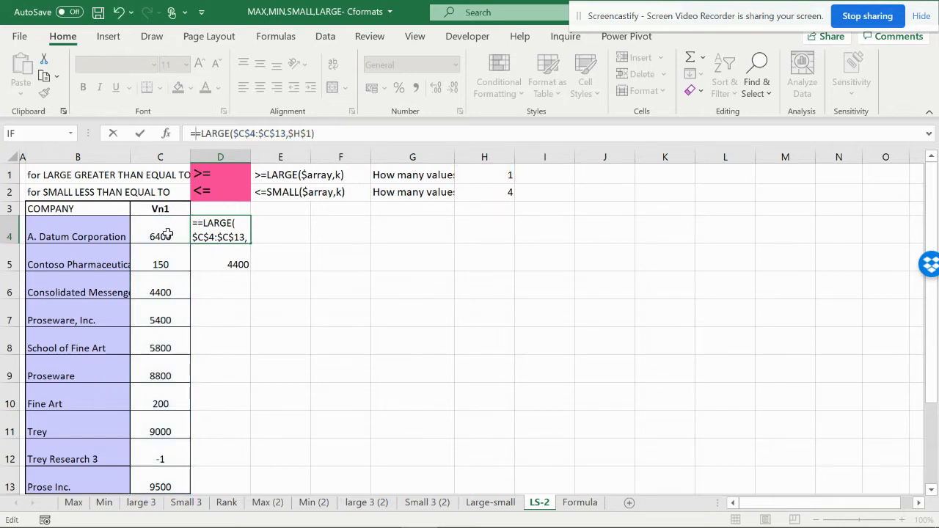
click(167, 233)
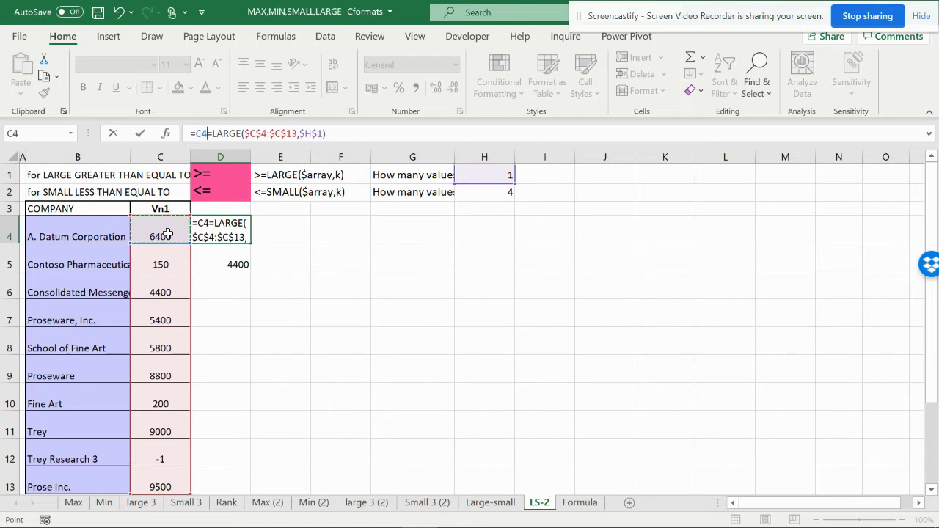
text(>)
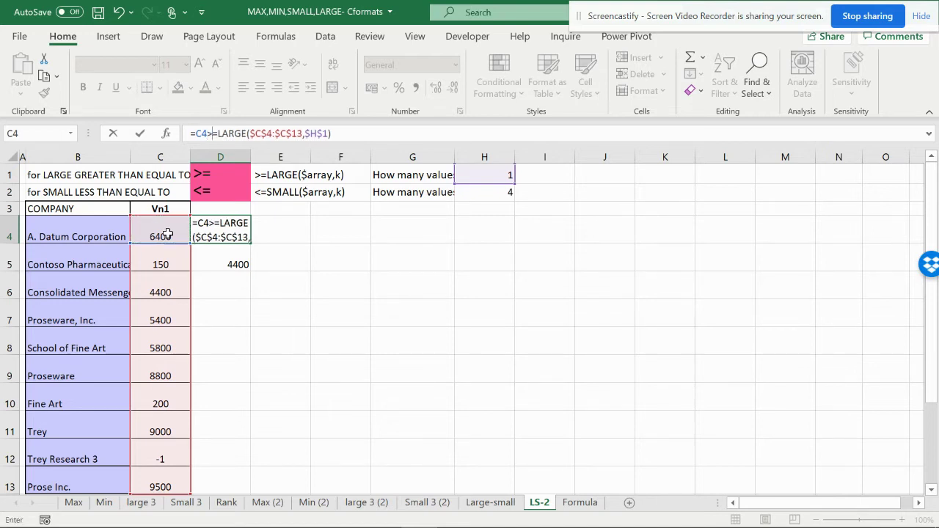
key(Return)
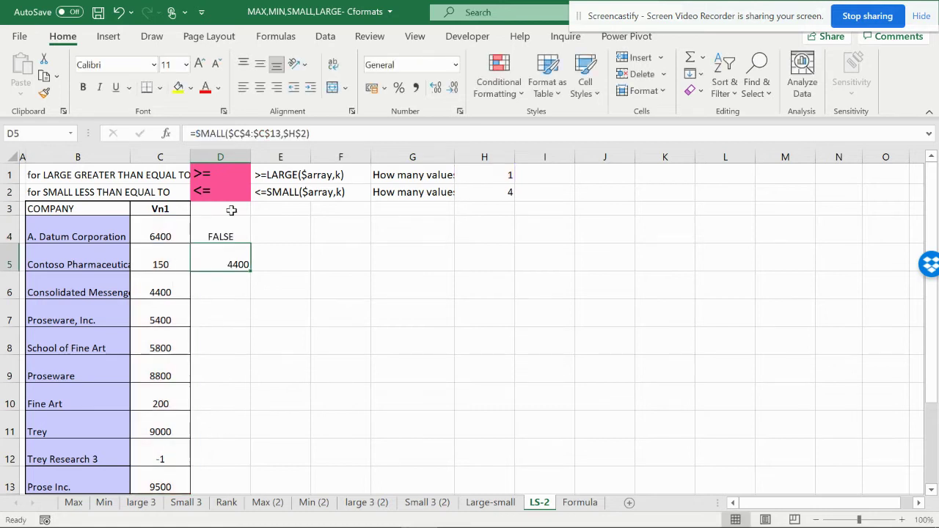
Add <= to D5's SMALL formula and accept Excel's suggested correction
click(201, 134)
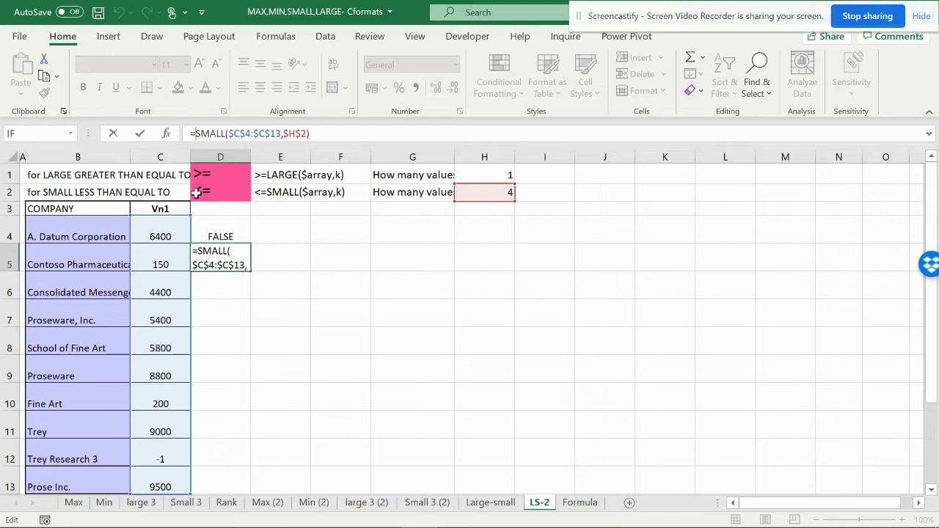
text(<=)
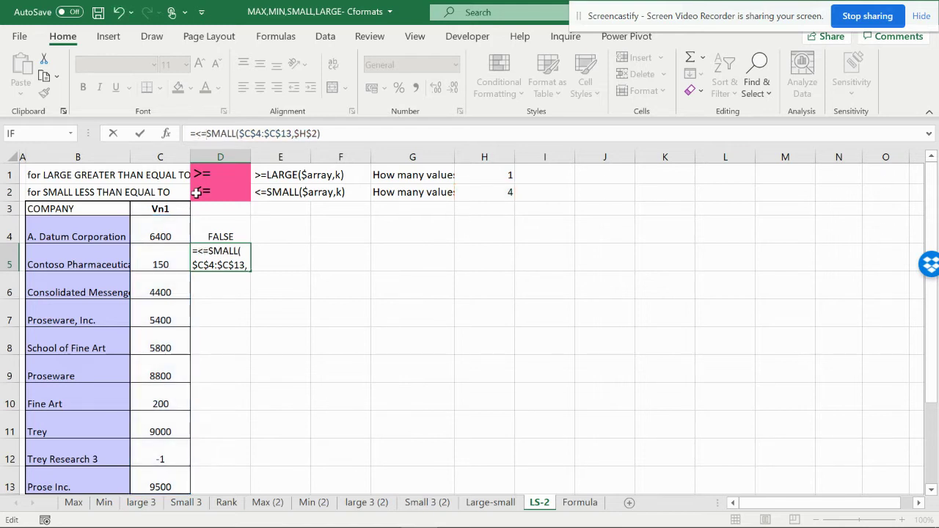
key(Return)
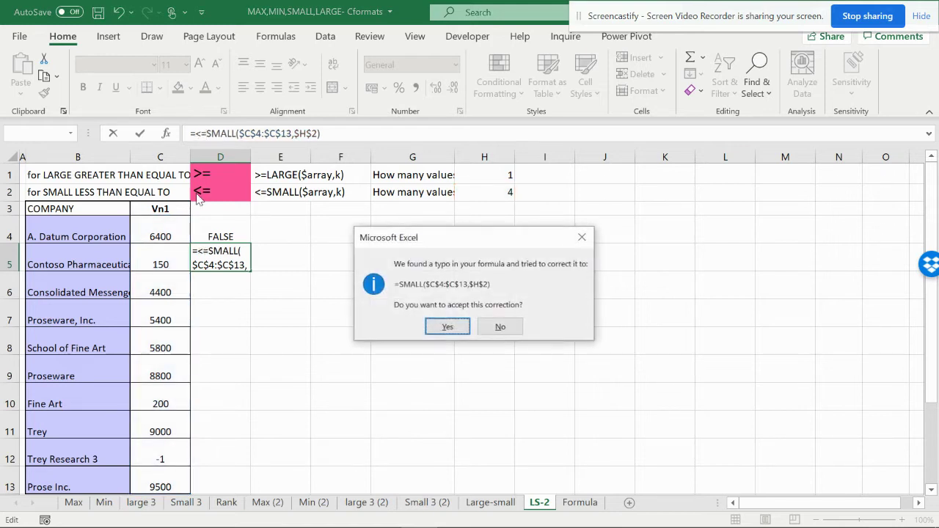
click(442, 326)
click(239, 265)
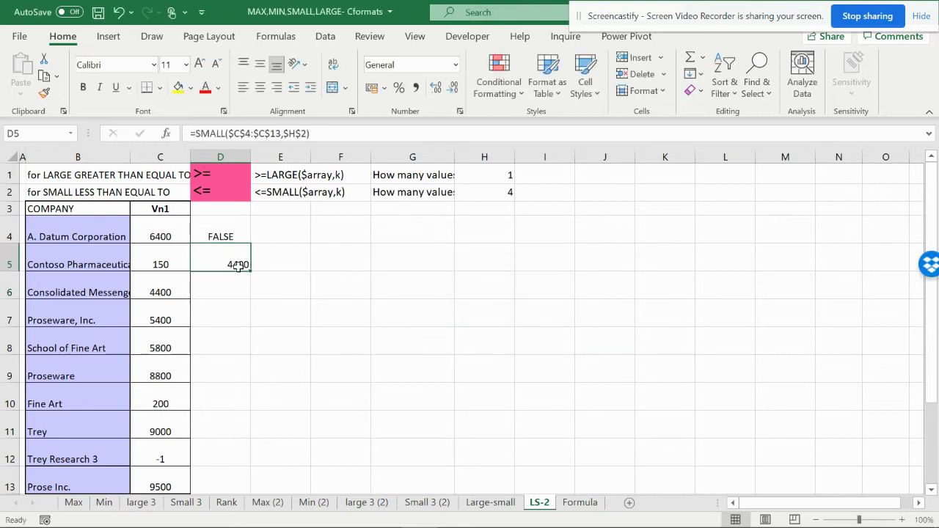
click(222, 237)
click(230, 262)
Edit D5 to =C4<=SMALL($C$4:$C$13,$H$2), which returns FALSE
click(193, 133)
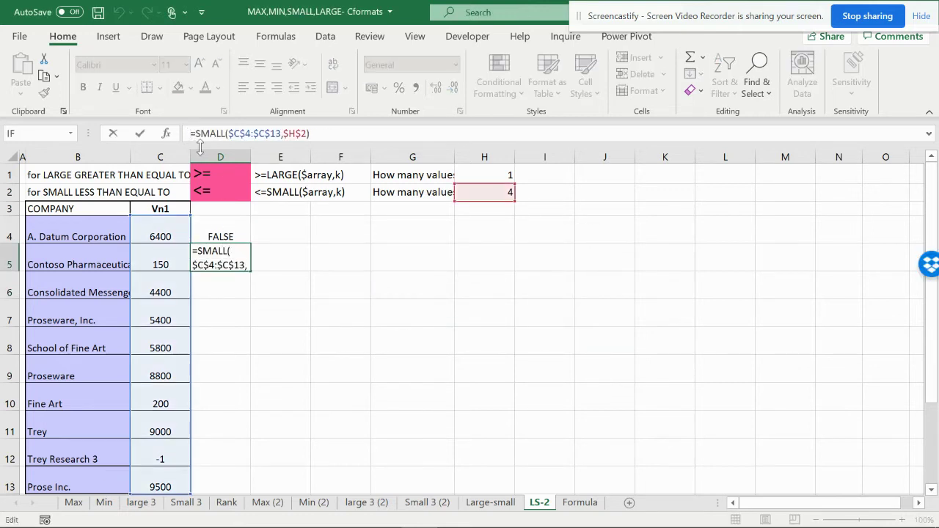
text(=)
click(154, 237)
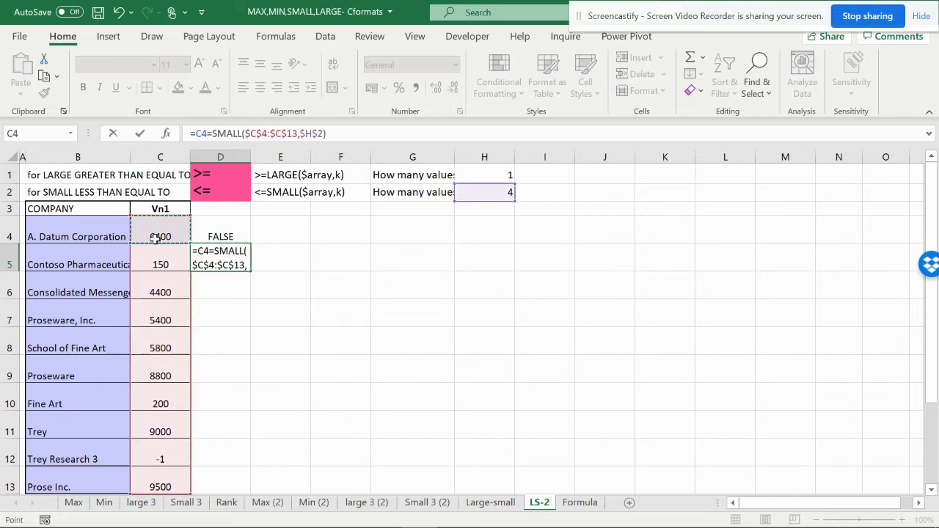
text(<)
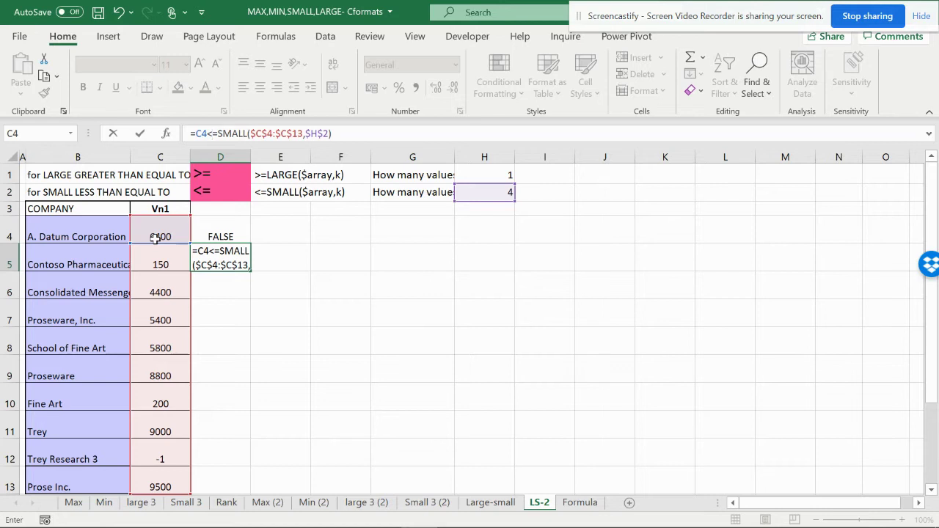
key(Return)
click(209, 237)
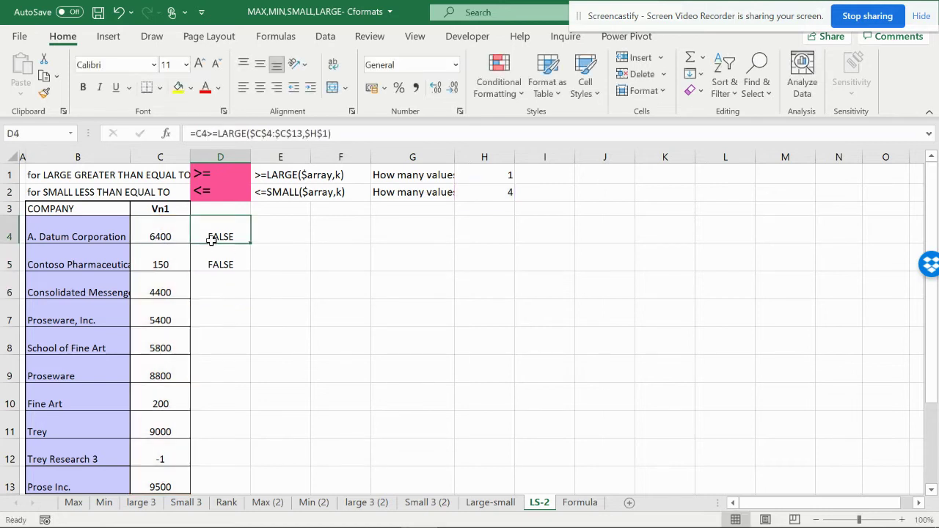
click(228, 275)
click(225, 252)
click(227, 229)
Copy D4's formula text C4>=LARGE($C$4:$C$13,$H$1), then select C4:C13
drag(336, 135, 197, 134)
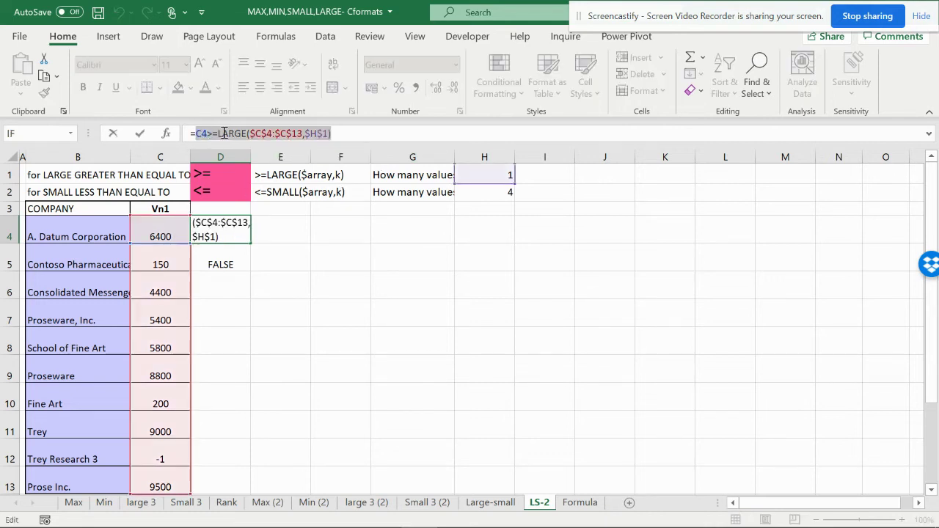
drag(325, 134, 196, 134)
right_click(197, 135)
click(248, 159)
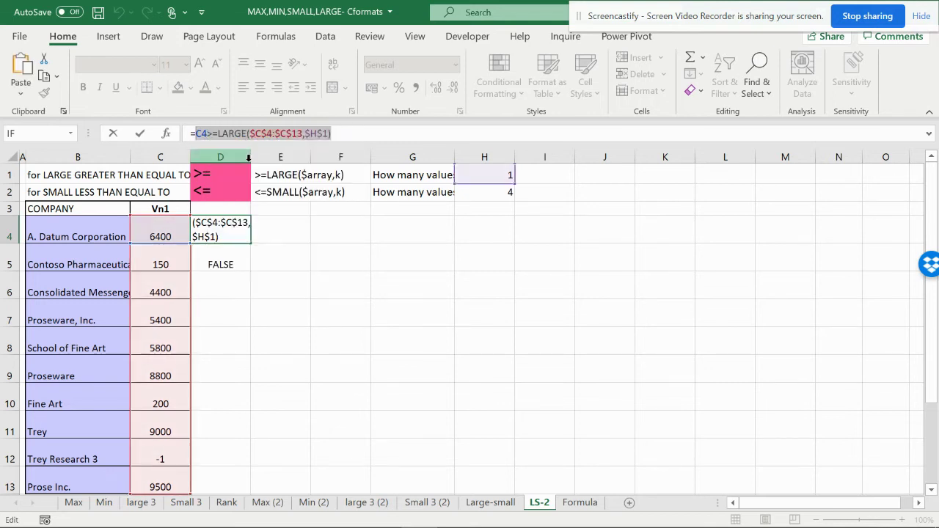
key(Escape)
click(359, 227)
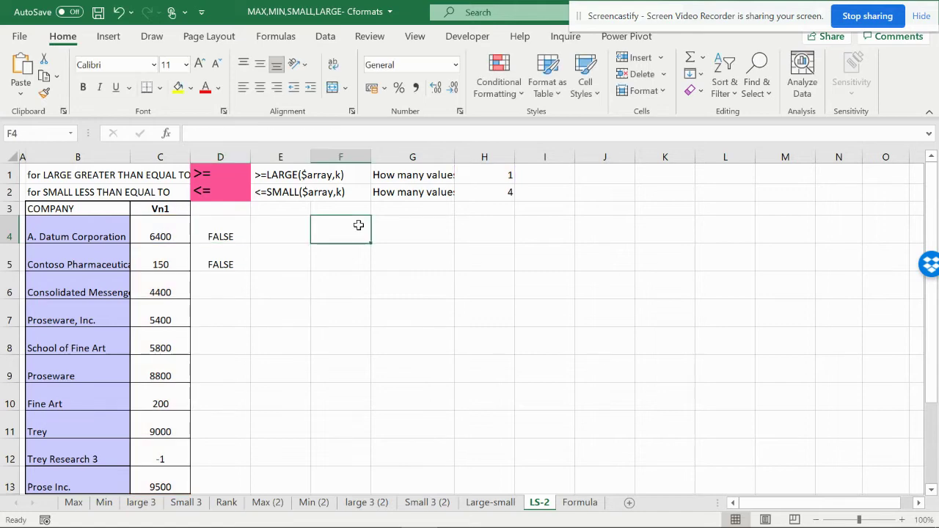
right_click(358, 226)
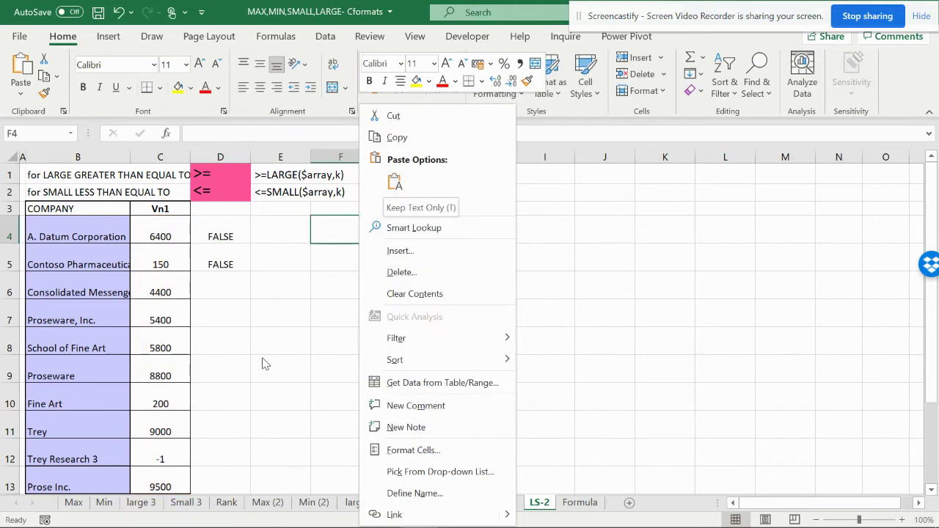
key(Escape)
drag(169, 235, 161, 477)
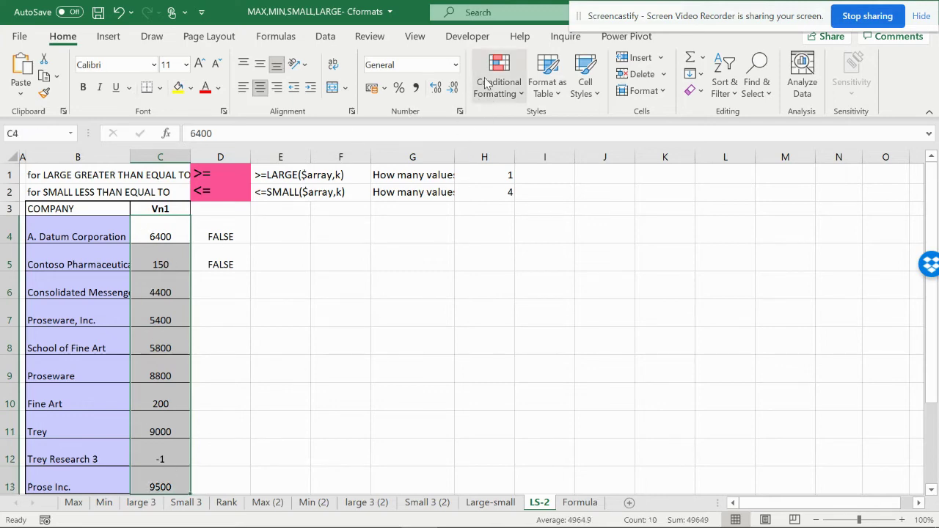
click(484, 83)
Create a new formula rule using =C4>=LARGE($C$4:$C$13,$H$1)
click(511, 297)
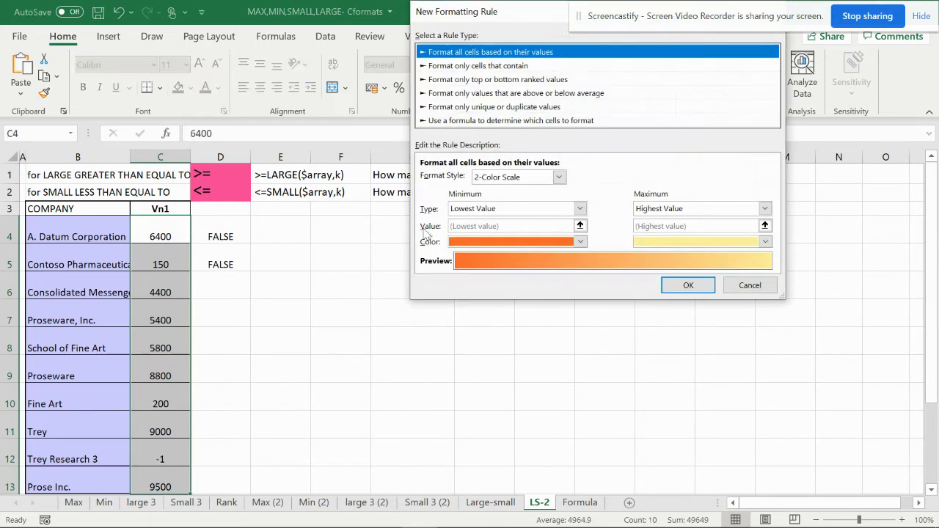
click(473, 120)
click(458, 176)
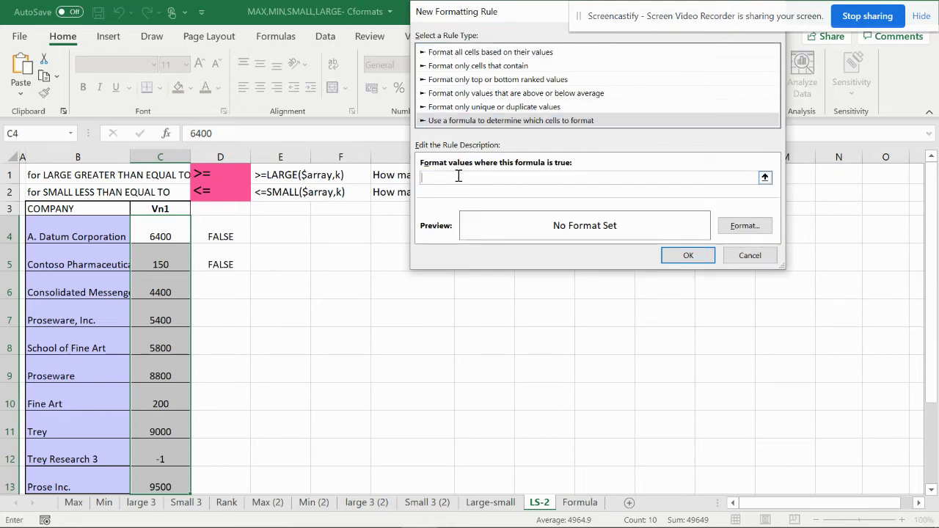
right_click(423, 181)
click(433, 218)
drag(533, 178, 379, 179)
text(=)
key(ctrl+v)
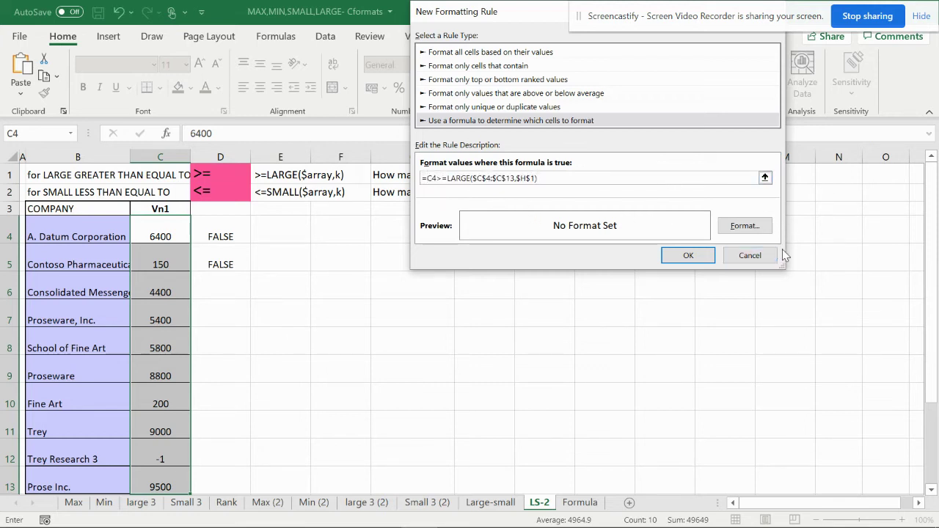
Give the rule a light green fill and save it
click(745, 228)
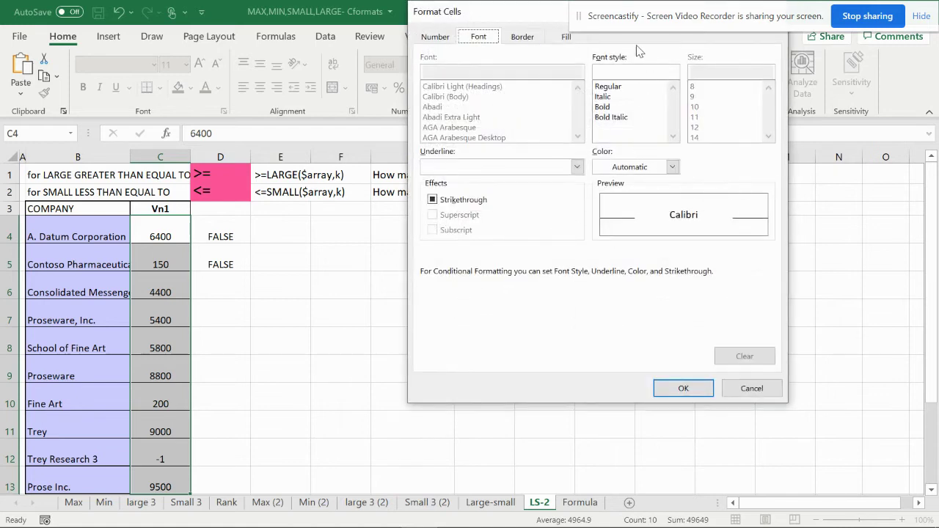
click(565, 38)
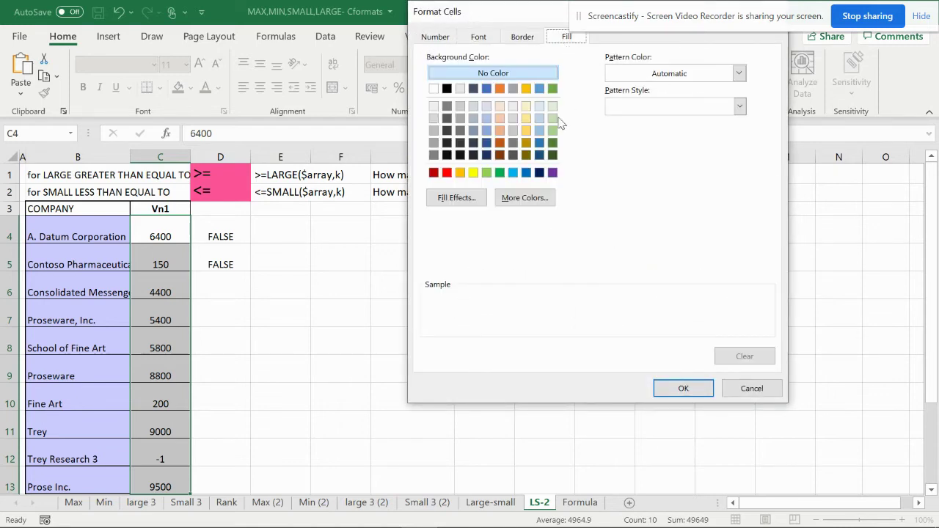
click(513, 142)
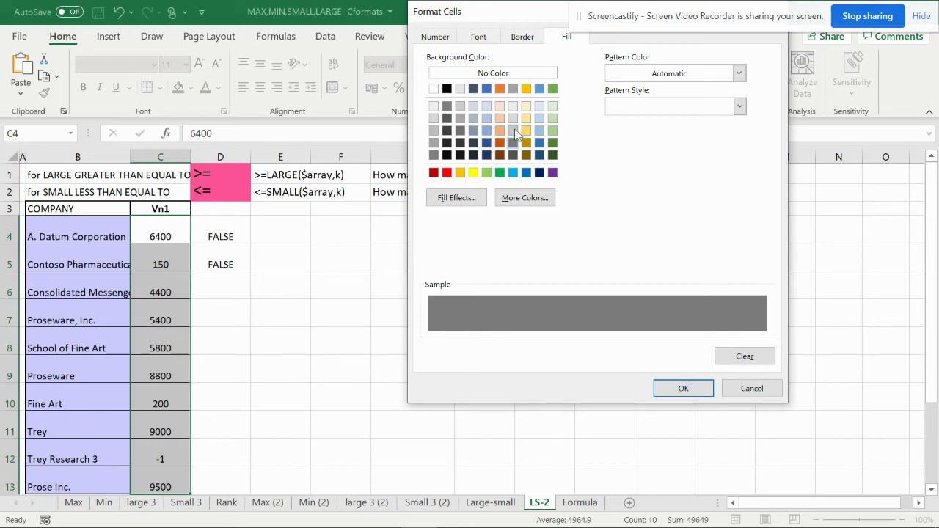
click(552, 118)
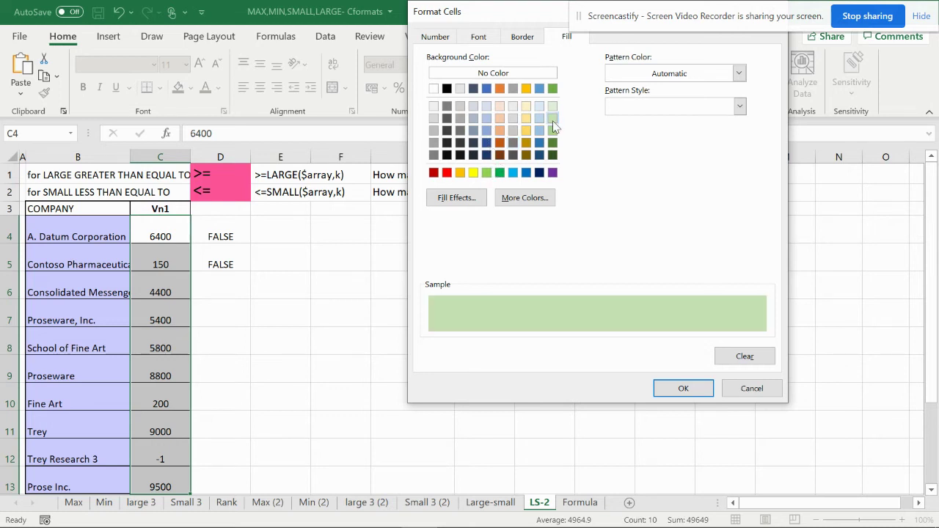
click(674, 390)
click(686, 256)
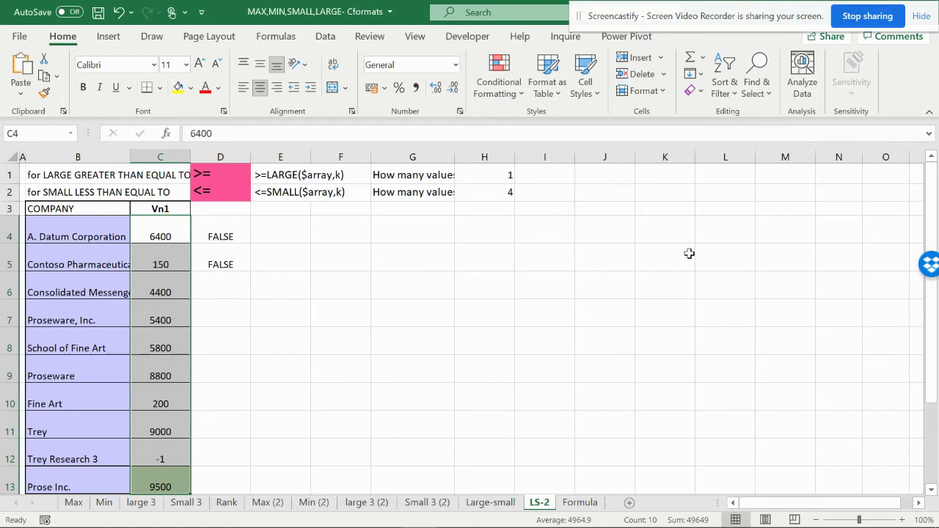
Set k in H1 to 3 from its dropdown
click(282, 301)
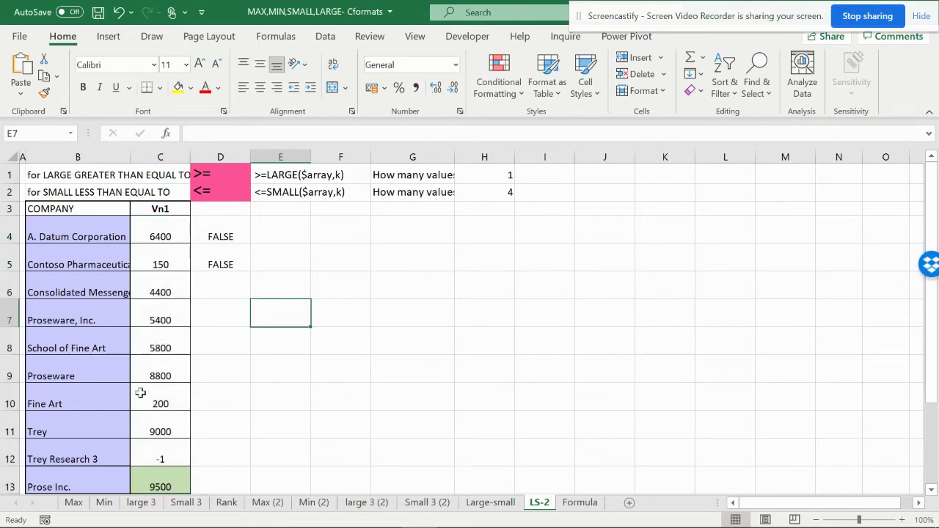
click(502, 176)
click(520, 176)
click(505, 207)
click(520, 176)
Try k values 4 and 5 in H1's dropdown, then set k back to 1
click(496, 224)
click(520, 176)
click(506, 228)
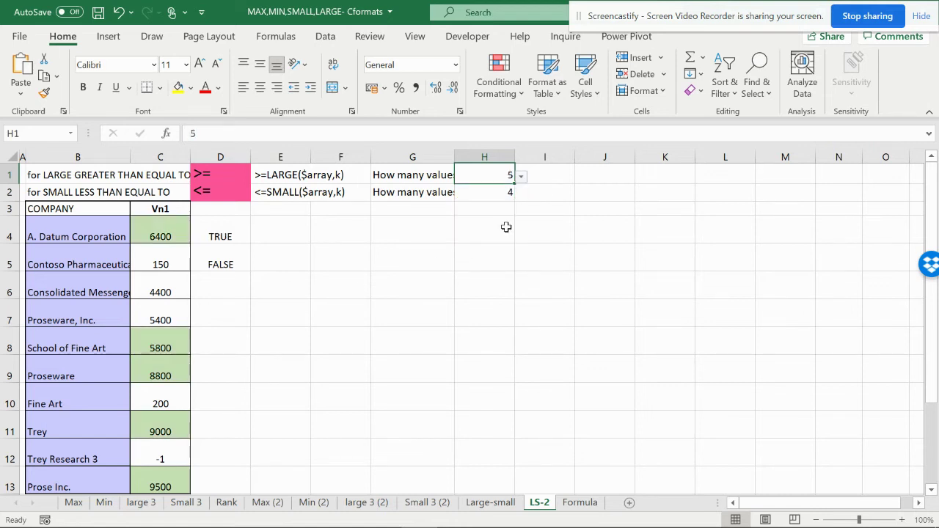
click(520, 176)
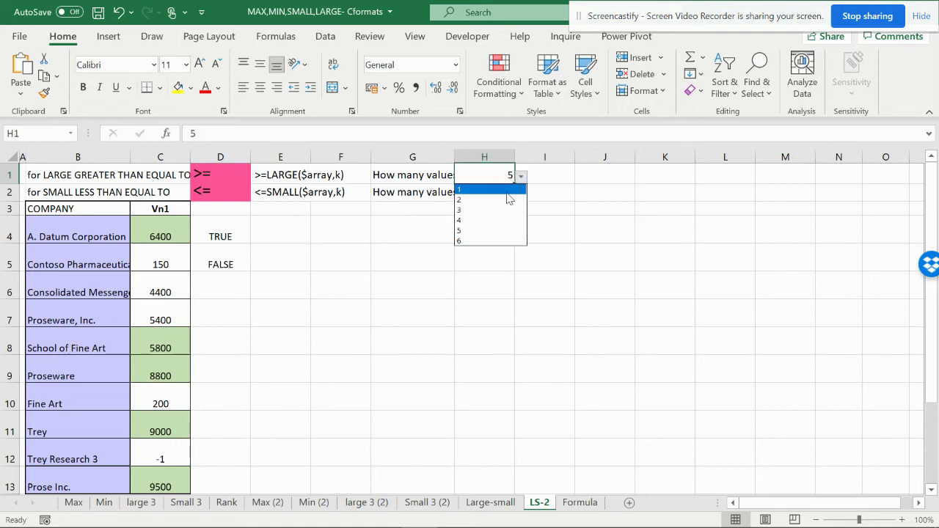
click(504, 187)
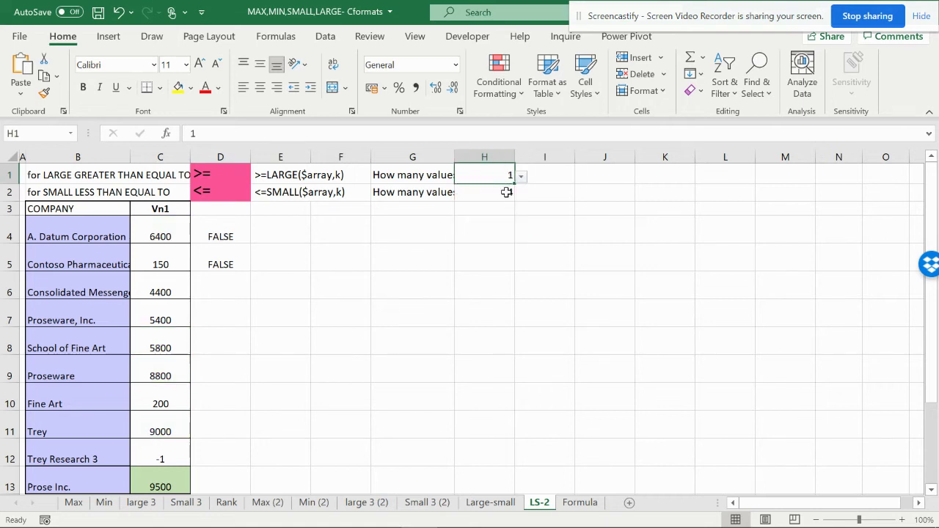
Copy the SMALL comparison text from D5's formula, starting at C4, without changing D5
click(286, 189)
click(228, 267)
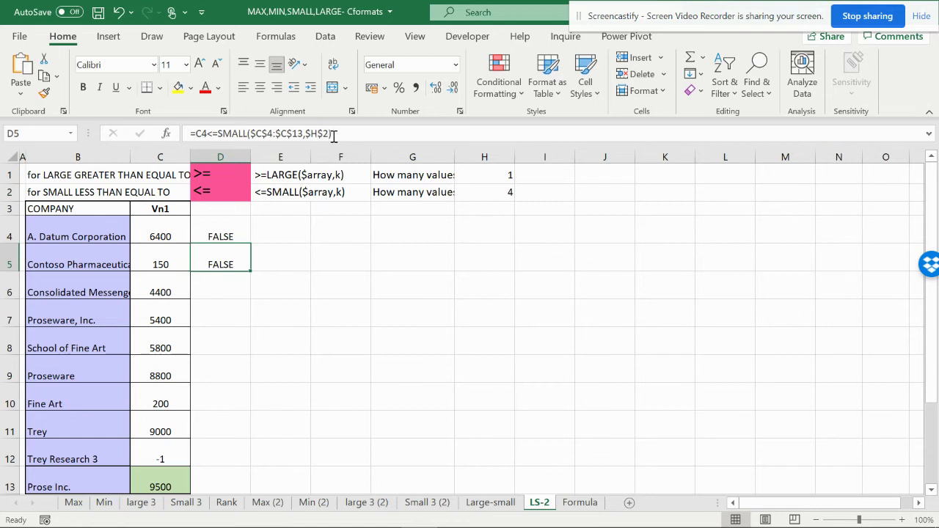
click(333, 137)
double_click(204, 137)
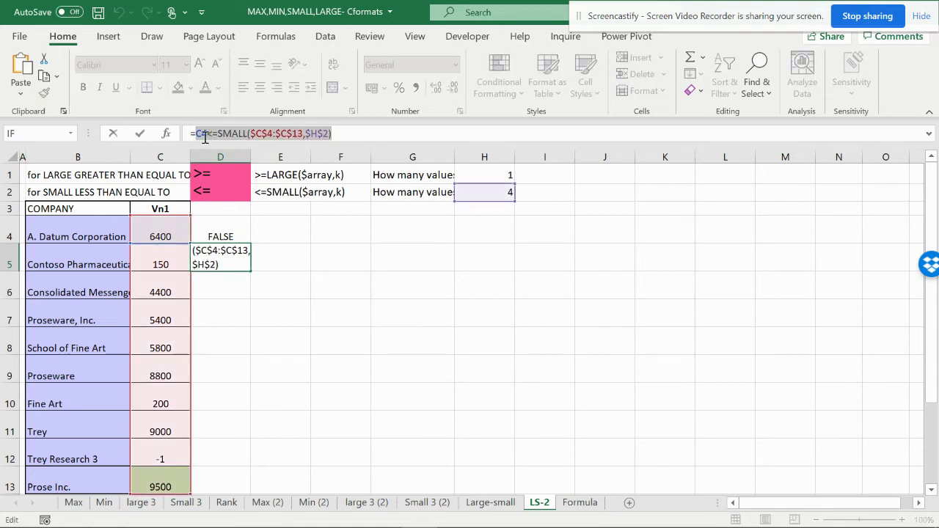
right_click(204, 137)
click(242, 175)
key(Escape)
Abandon pasting into F4 and select the Vn1 values C4:C13
right_click(347, 238)
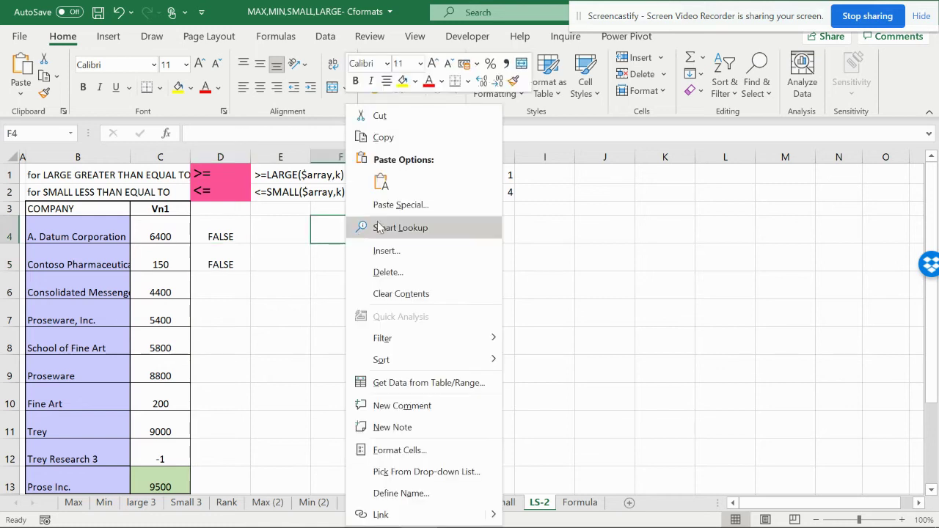
click(381, 181)
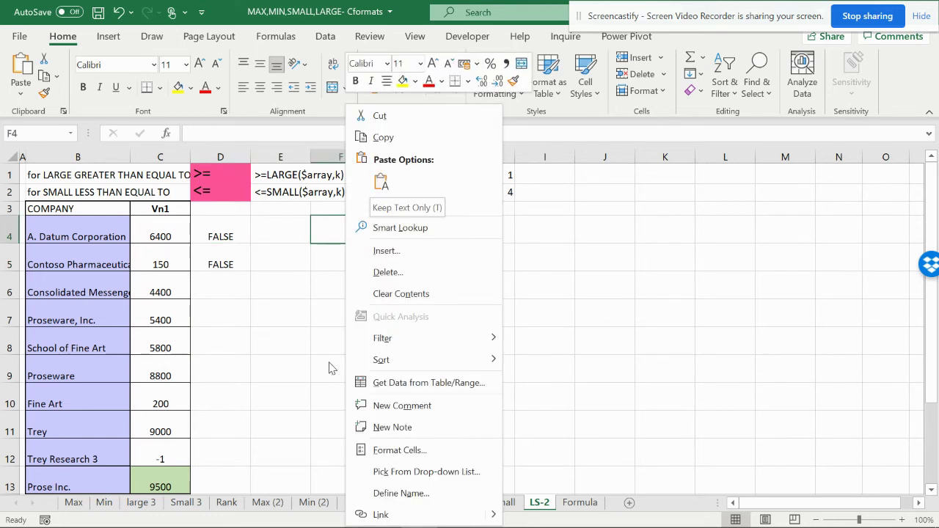
key(Escape)
drag(170, 220, 161, 473)
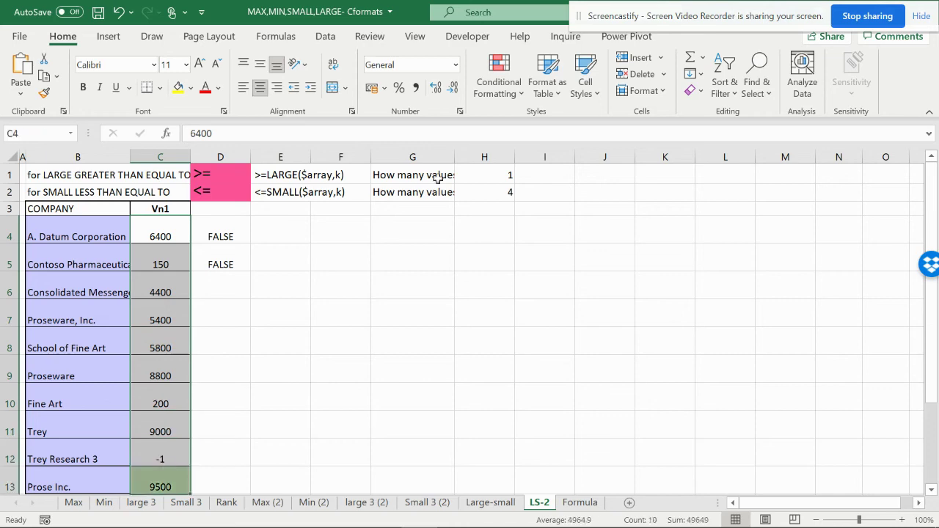
Create a new formula-based conditional formatting rule using the copied SMALL comparison
click(503, 96)
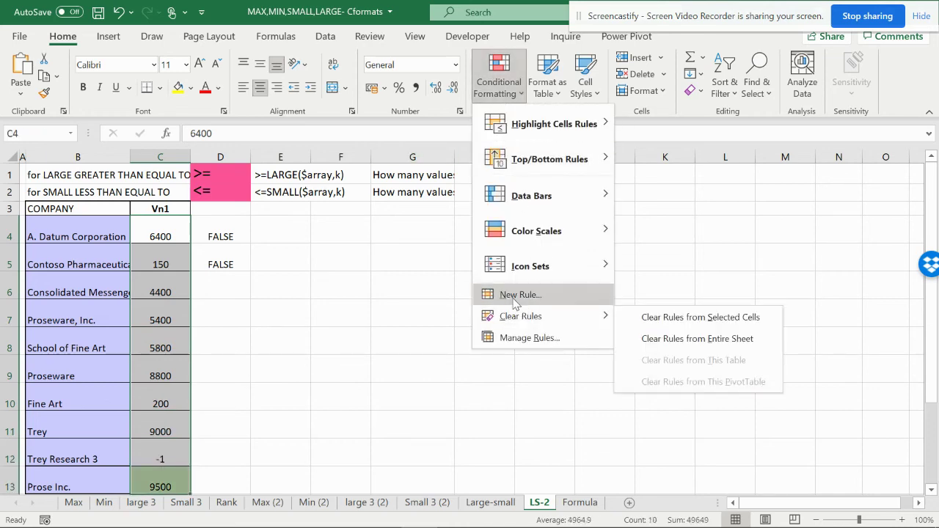
click(517, 295)
click(475, 122)
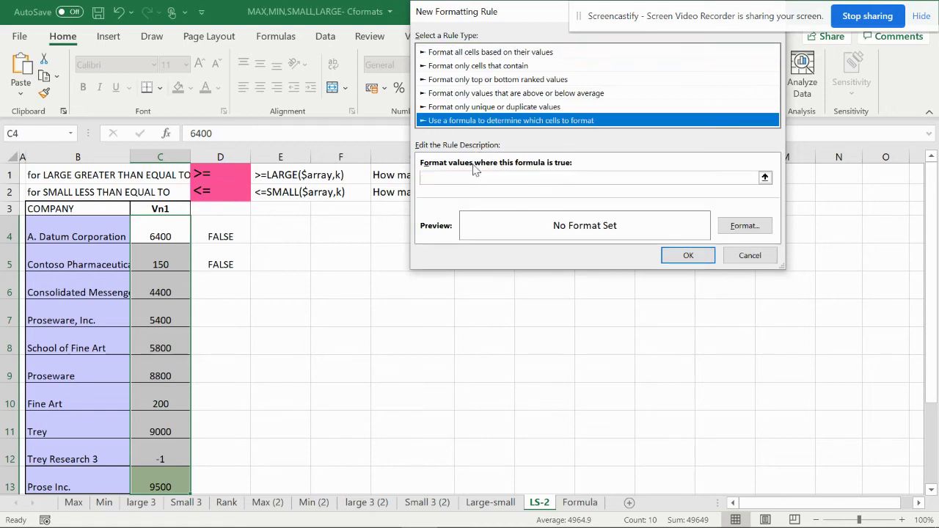
click(452, 177)
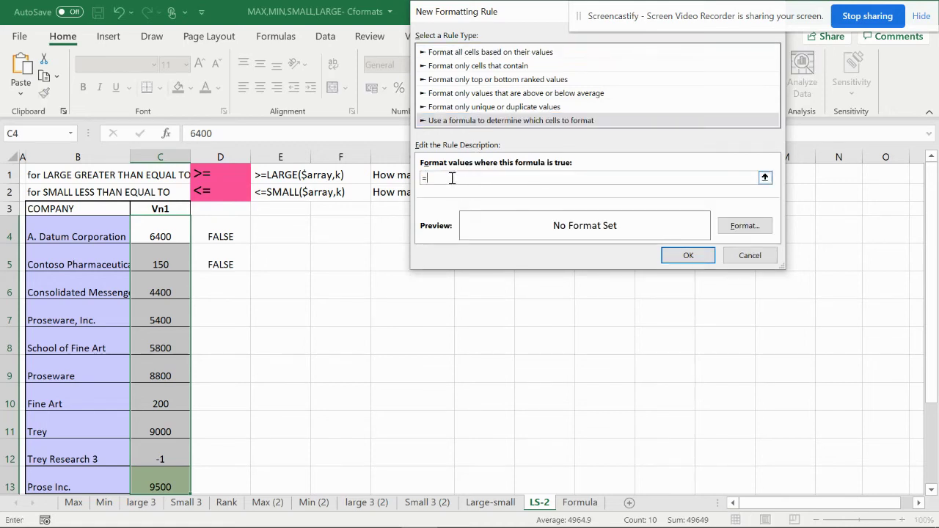
right_click(452, 177)
click(433, 215)
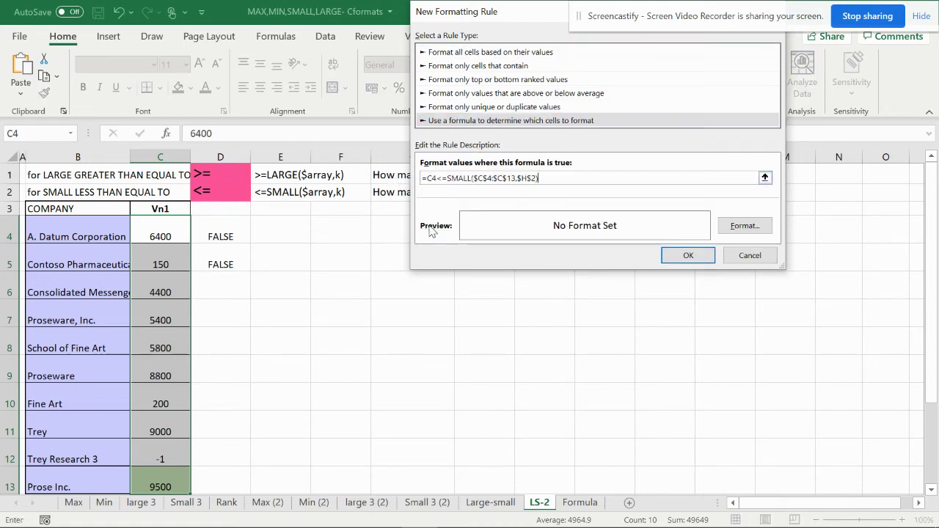
Give the rule a custom pink fill #DD87A4 and apply it
click(743, 226)
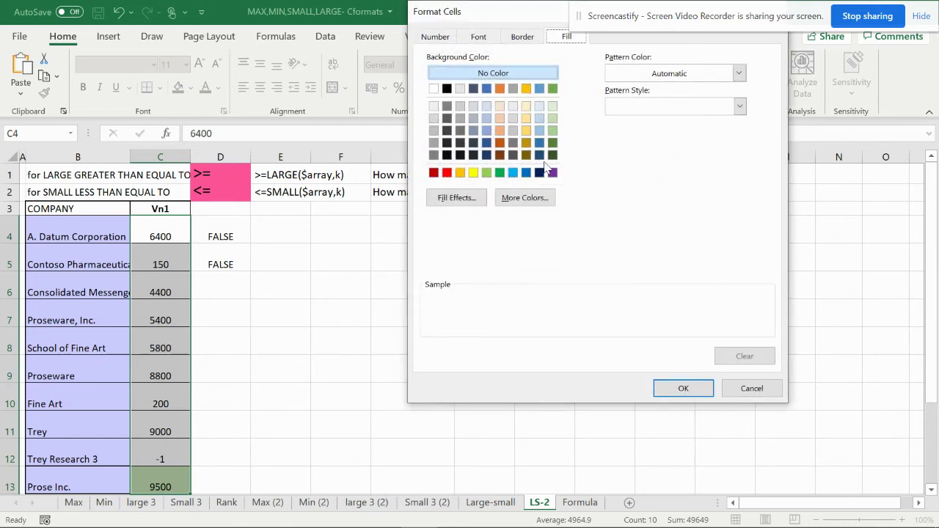
click(517, 198)
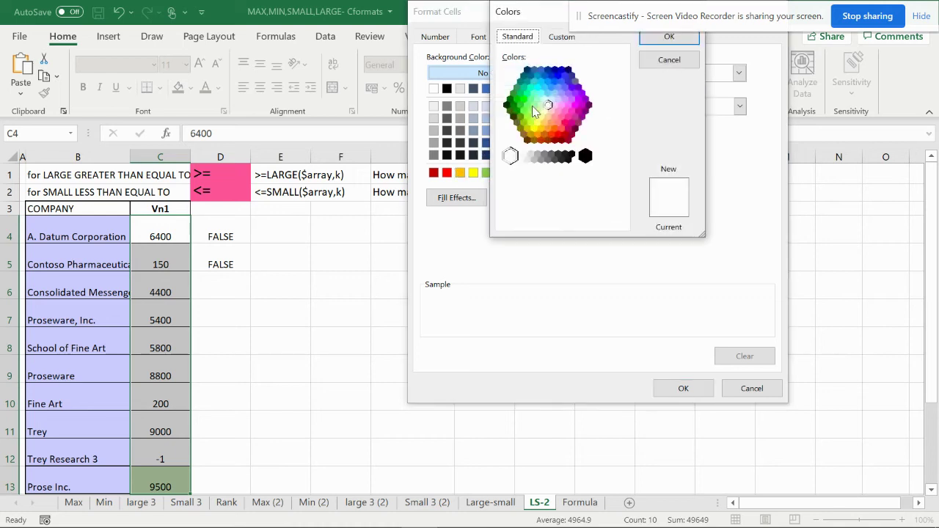
click(562, 37)
click(598, 94)
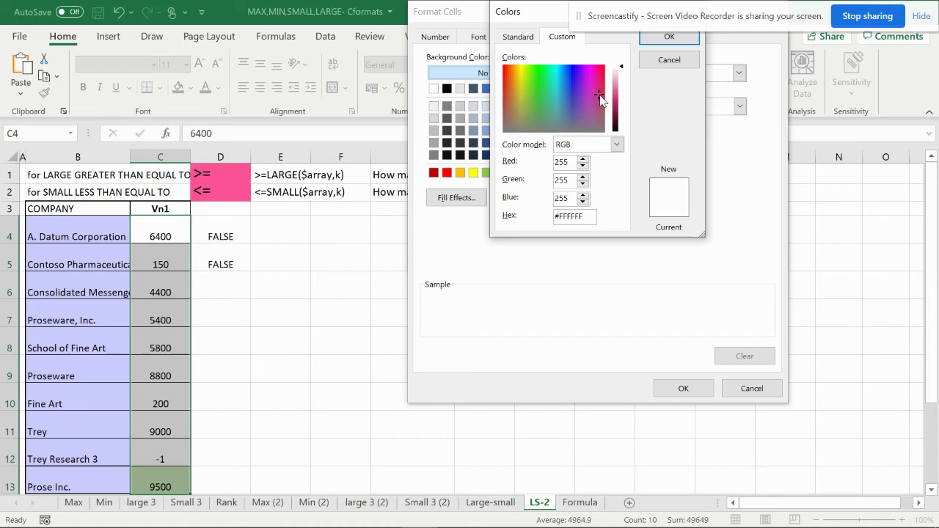
drag(620, 66, 620, 86)
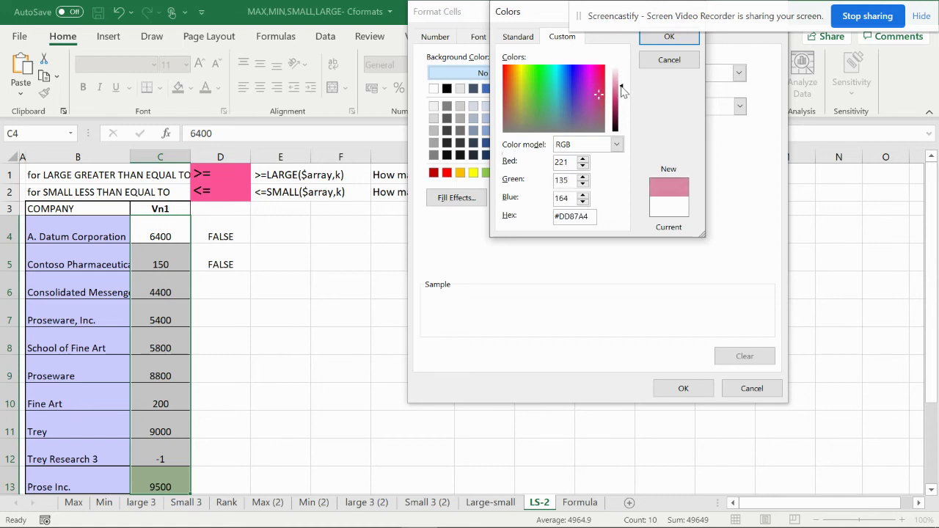
click(676, 39)
click(667, 386)
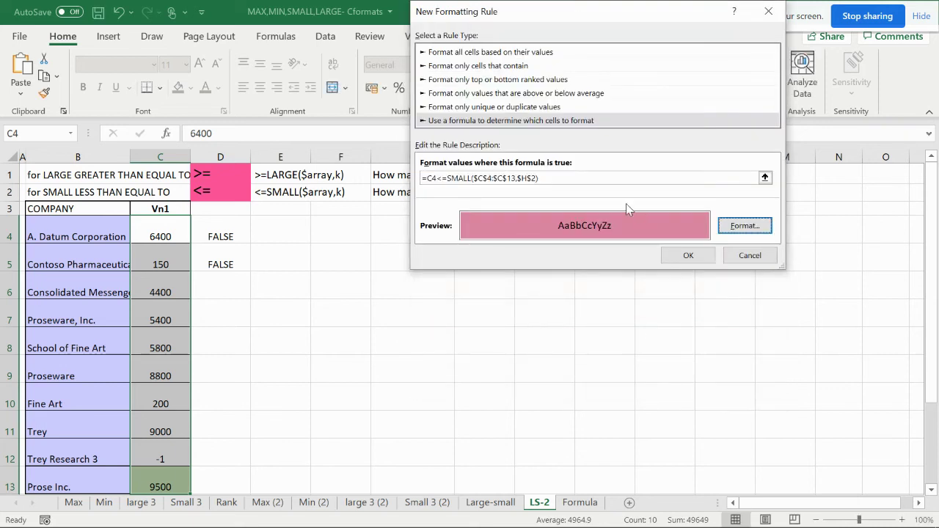
click(690, 255)
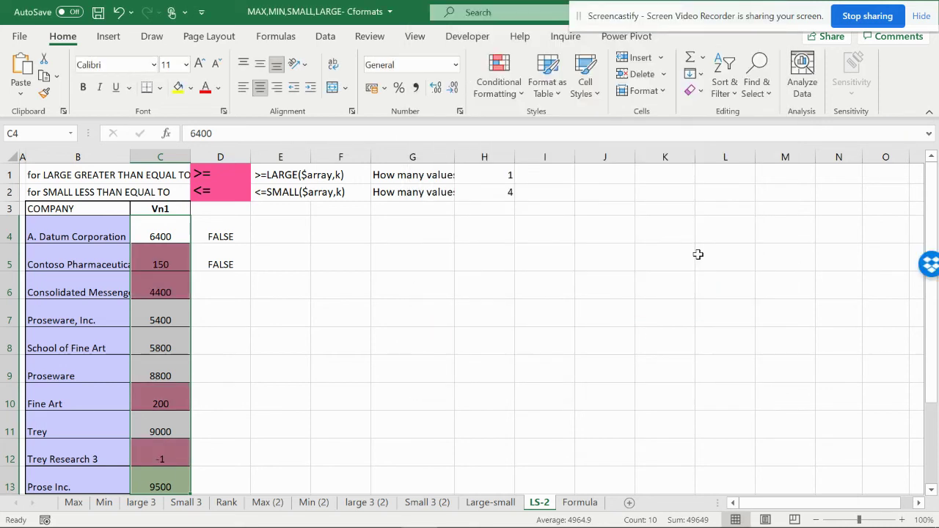
Set the smallest-values count in H2 to 1, then to 2
click(511, 198)
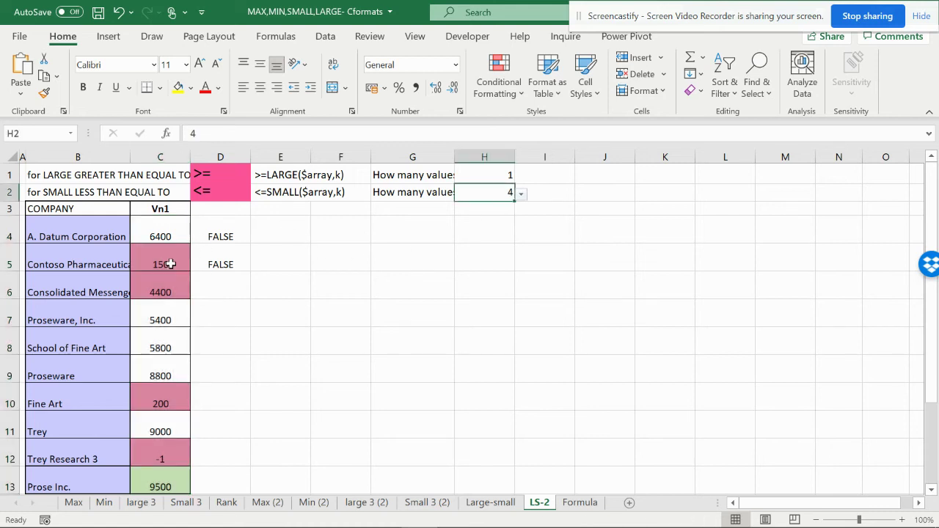
click(523, 194)
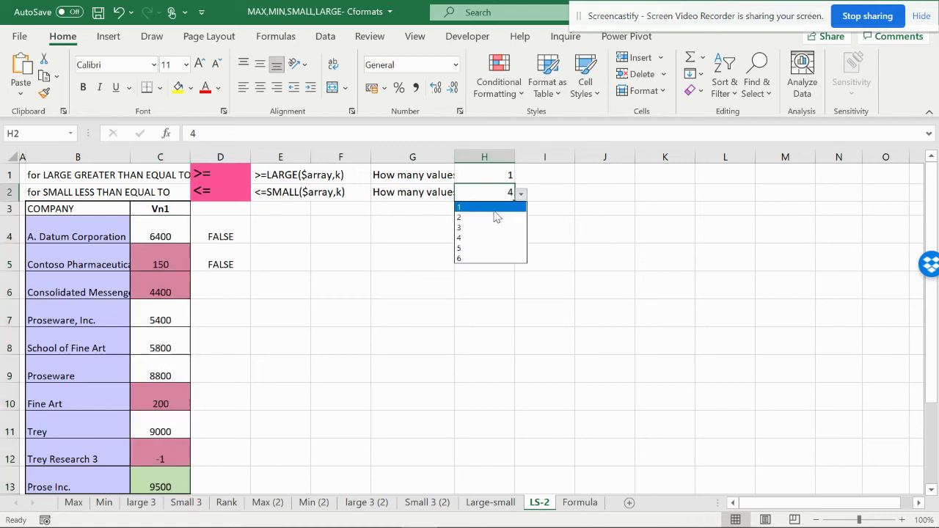
click(493, 208)
click(521, 193)
click(506, 220)
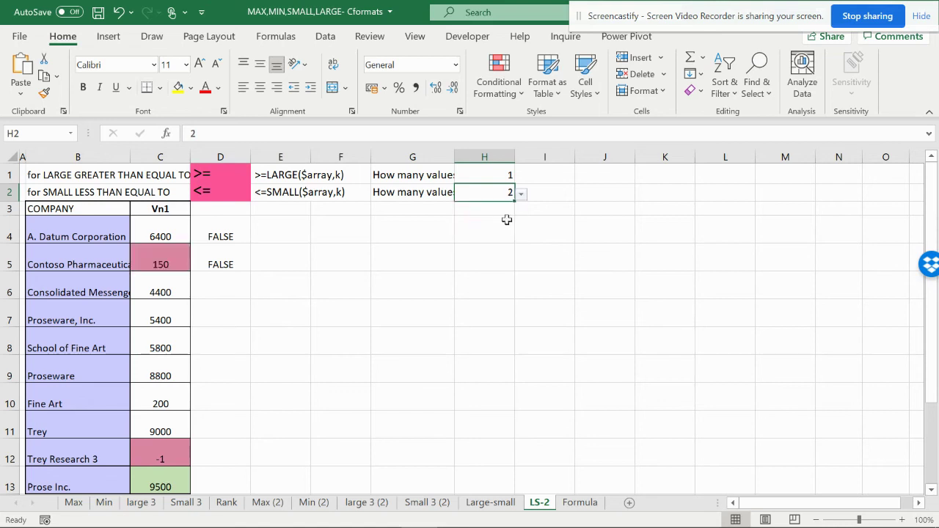
click(522, 194)
click(511, 222)
click(412, 260)
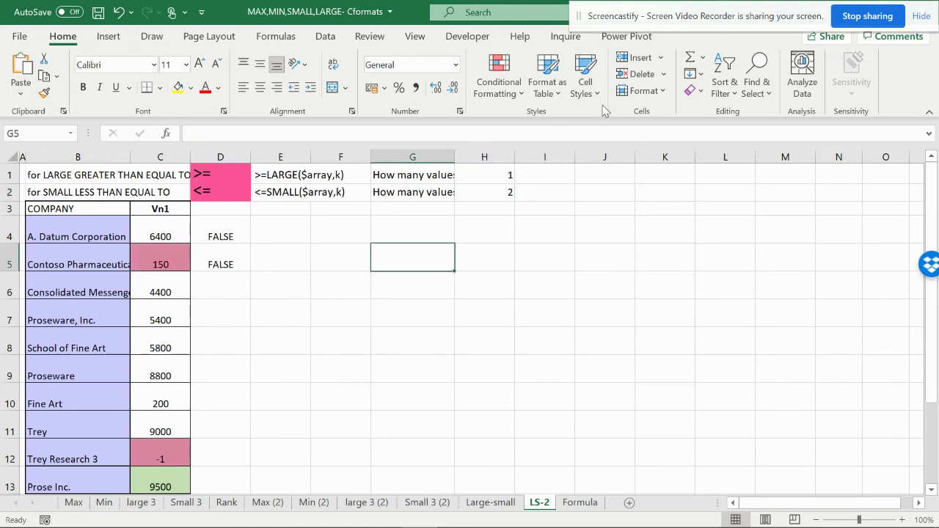
Set the largest-values count in H1 to 4, then to 2
click(511, 171)
key(Right)
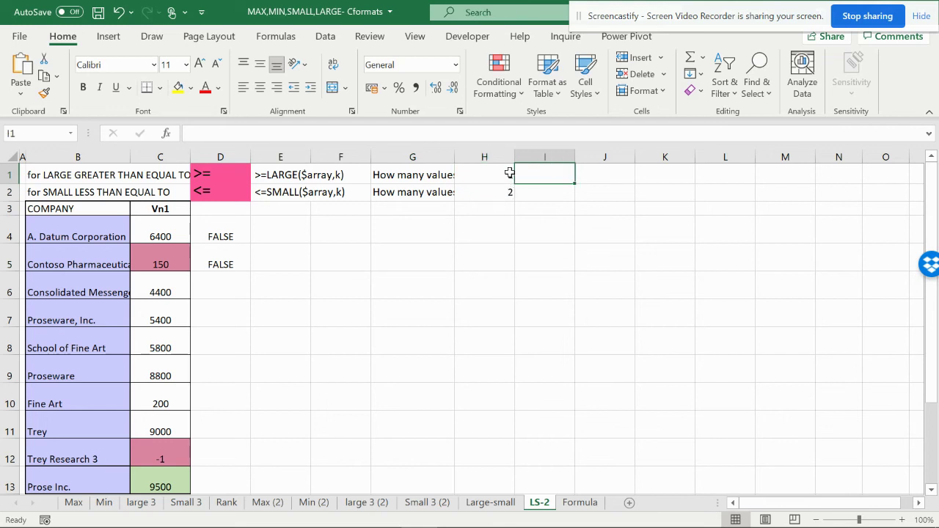
click(509, 172)
click(521, 176)
click(487, 217)
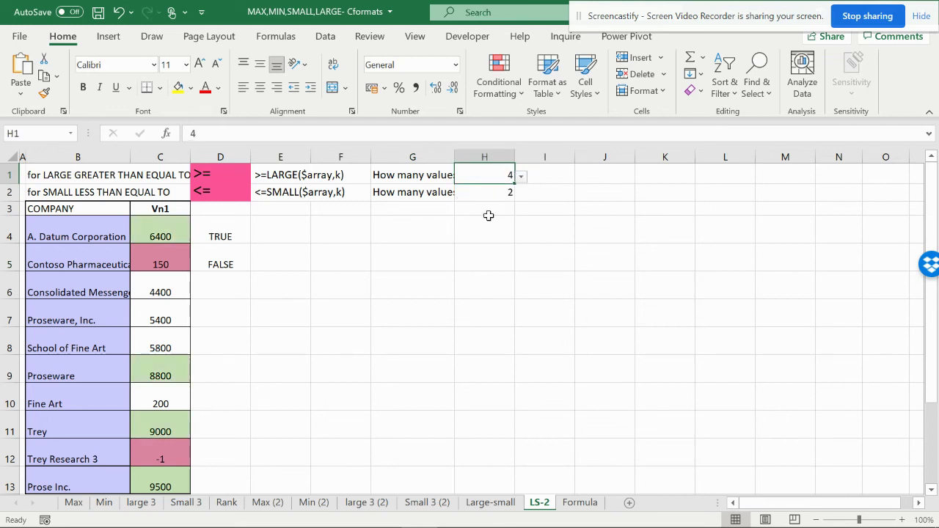
click(520, 177)
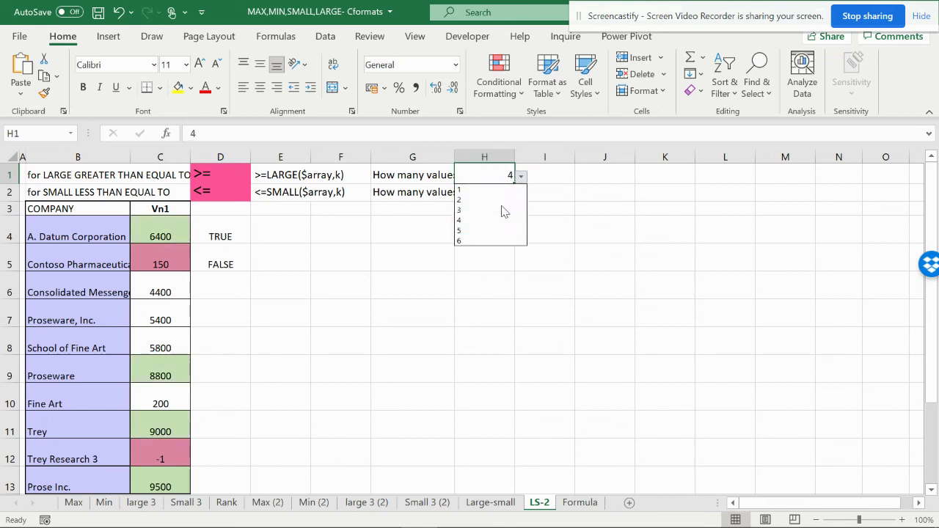
click(502, 201)
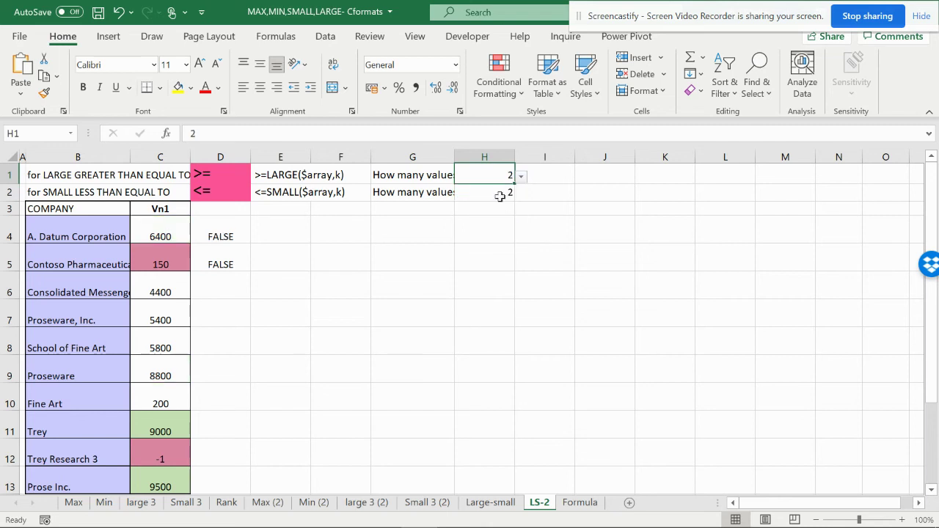
click(175, 324)
Test C7 with the entries 'A', '^%$' and 12 to watch the formatting update
text(A)
click(245, 330)
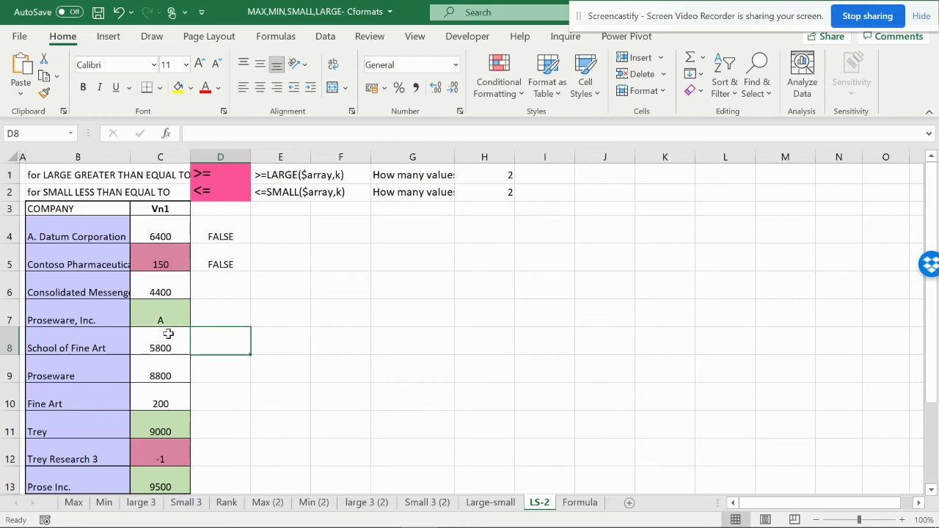
click(173, 308)
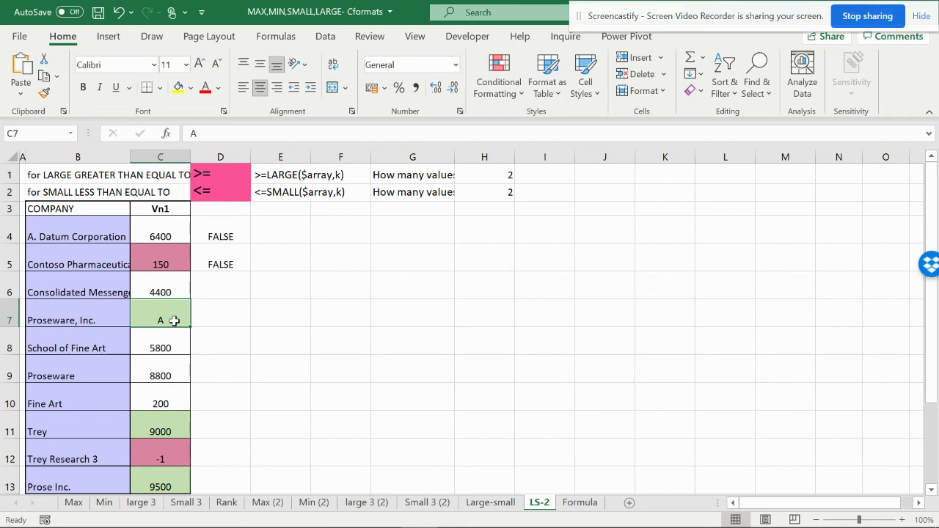
text(^%$)
click(225, 314)
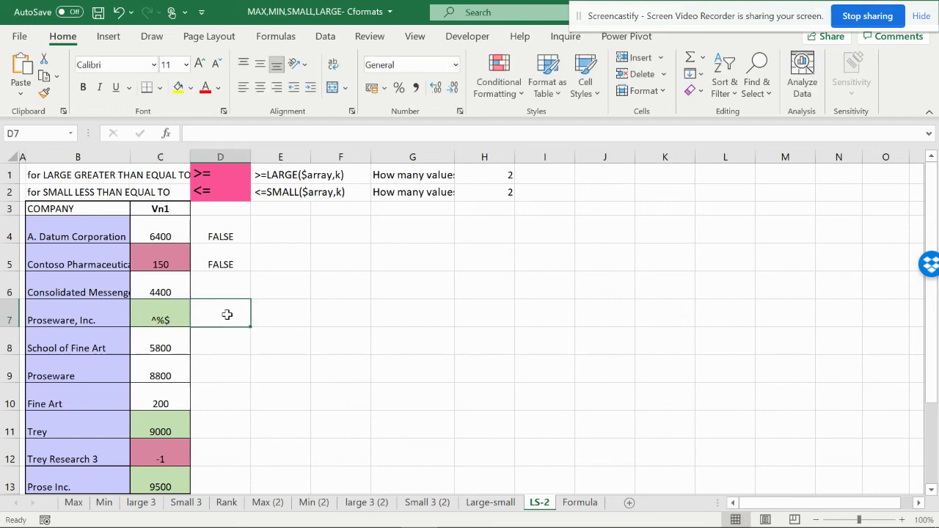
click(174, 313)
text(12)
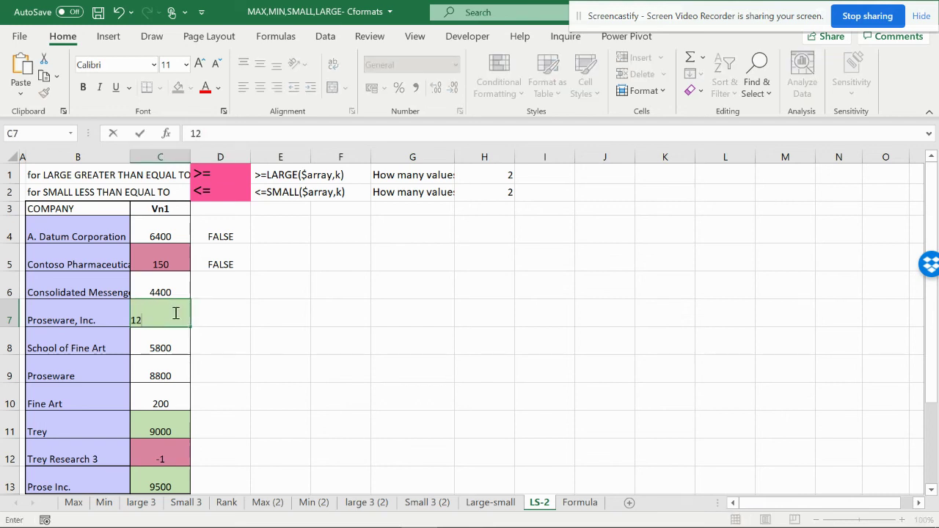
click(229, 298)
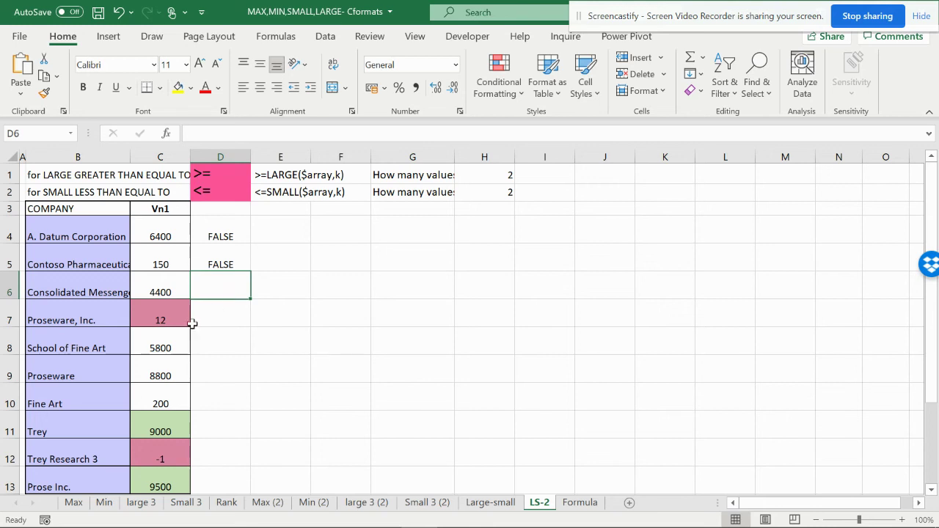
Change C7 to 5000, then to 11000 so it turns green
click(161, 324)
text(5000)
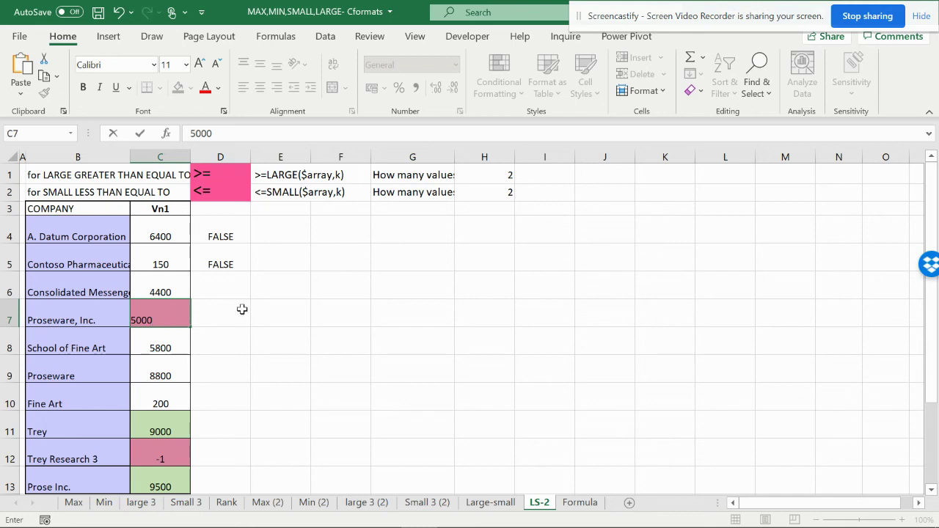
click(242, 309)
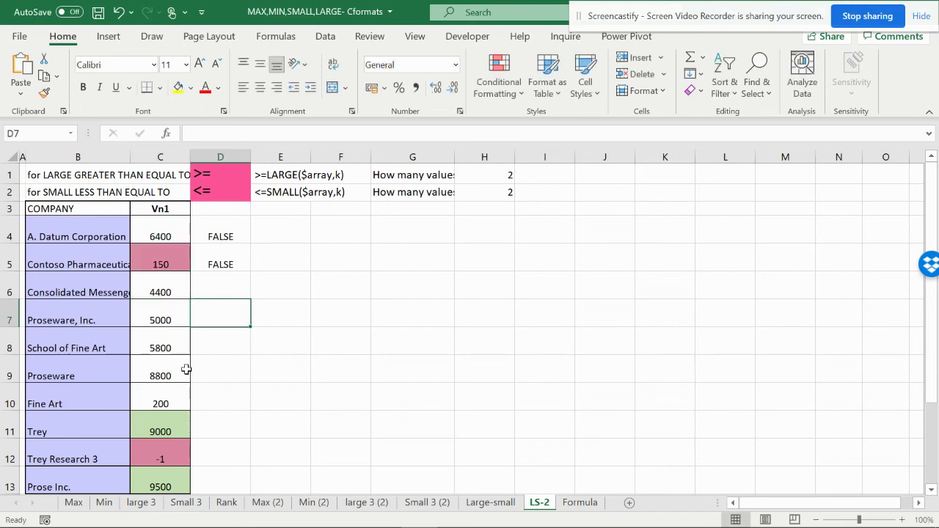
click(169, 321)
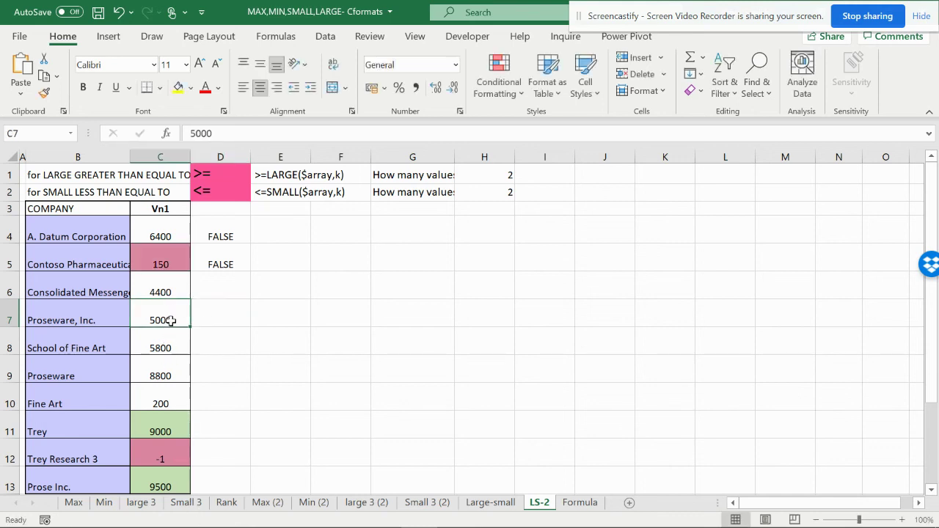
text(110)
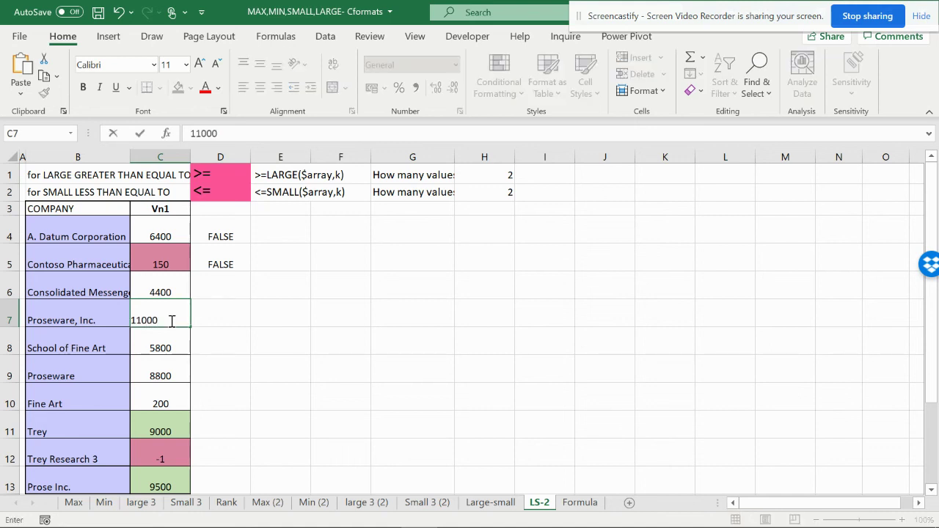
key(Return)
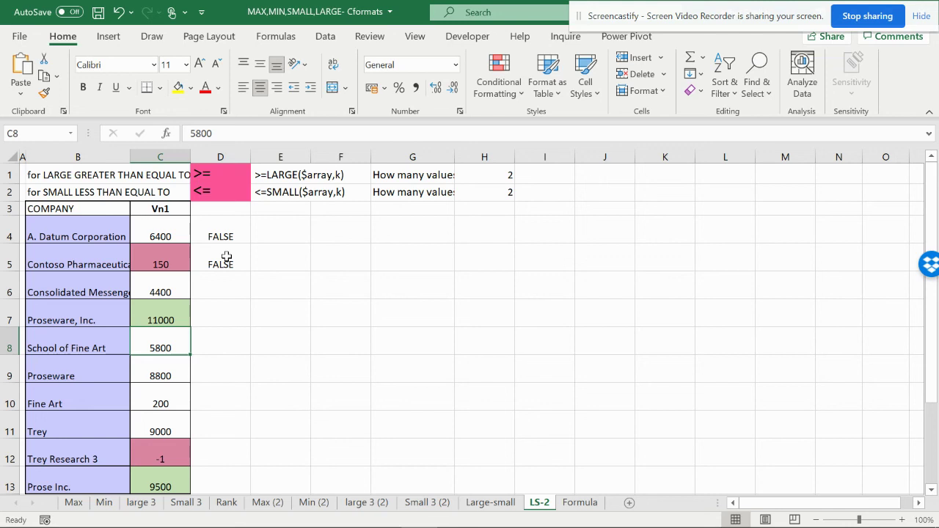
click(577, 491)
click(580, 503)
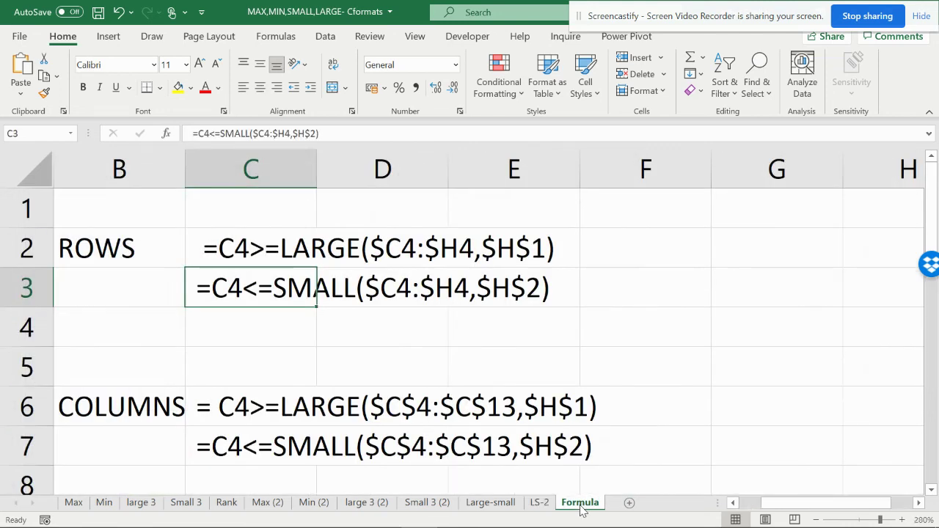
click(96, 263)
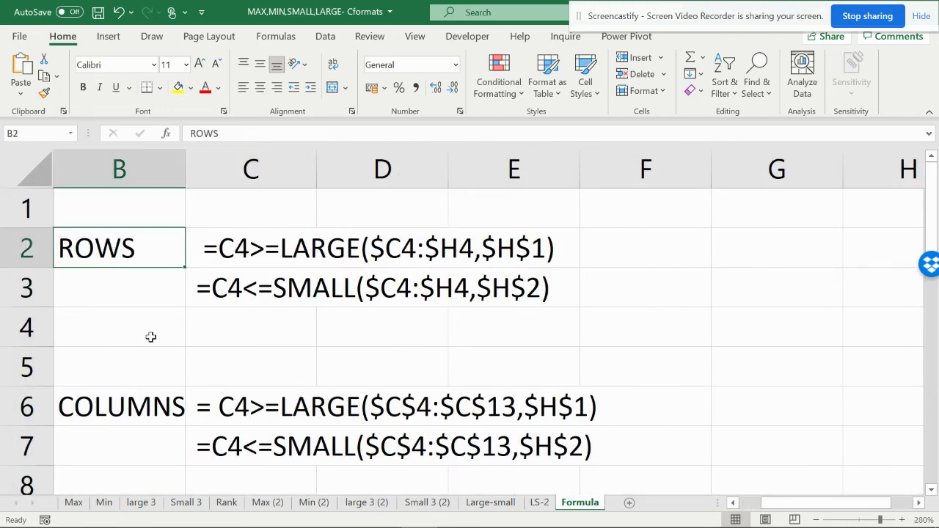
click(138, 416)
click(539, 504)
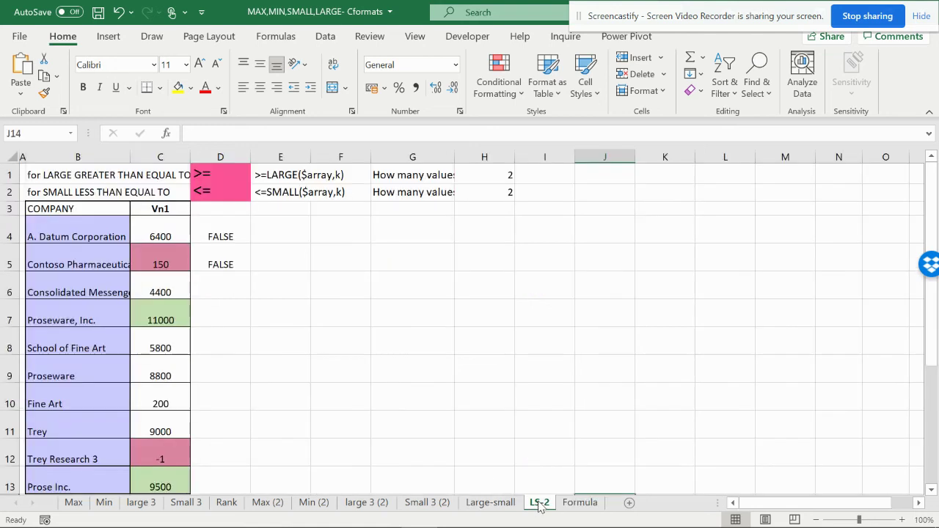
click(229, 235)
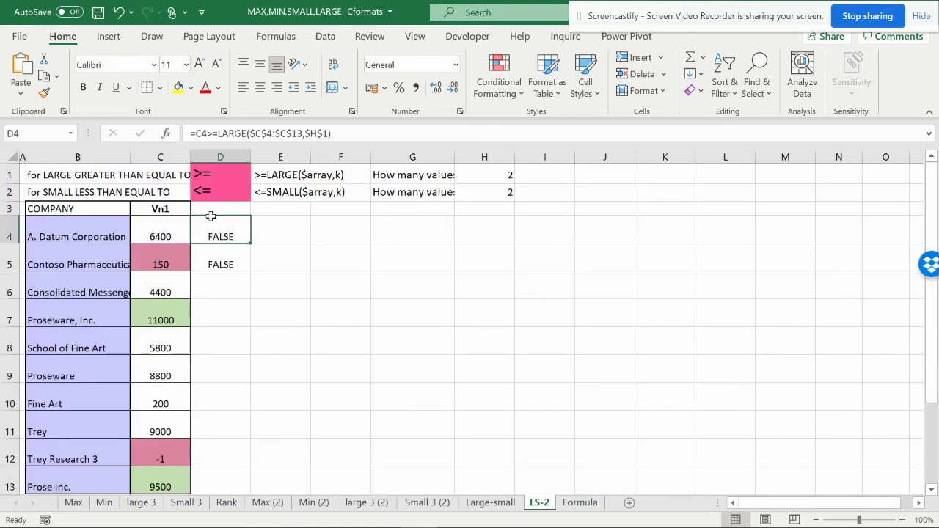